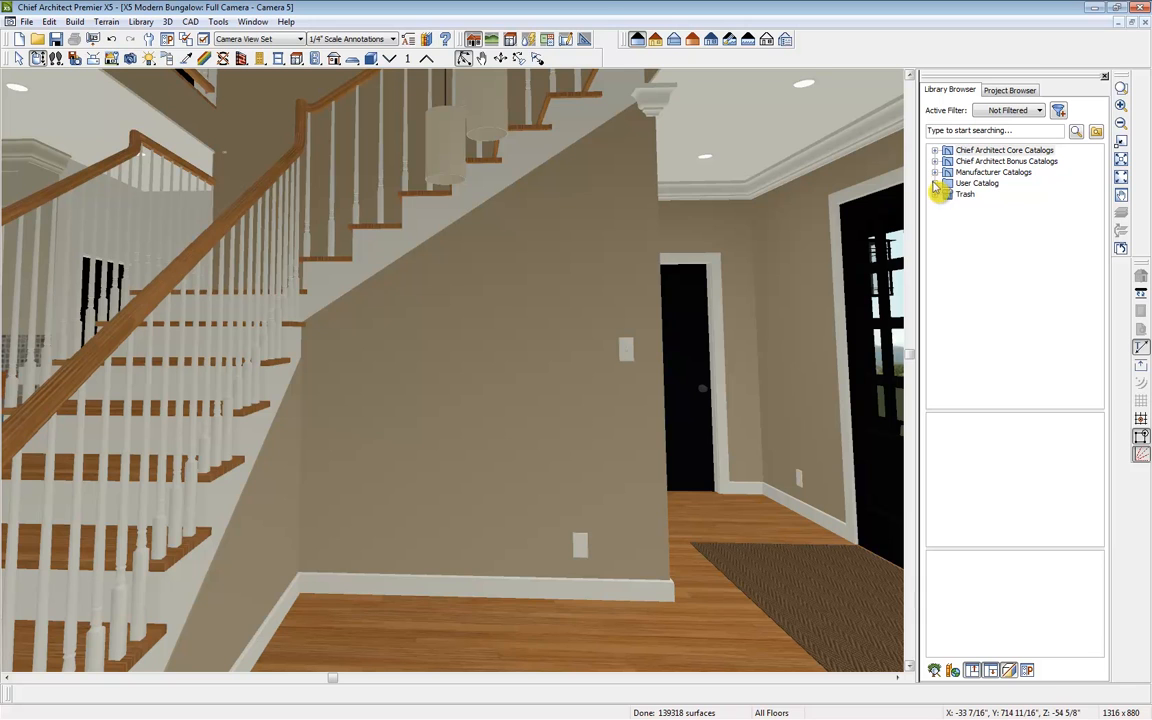
# Step: Place the Round Rug from the User Catalog's Staging folder on the wood floor in front of the stair wall
pyautogui.click(935, 184)
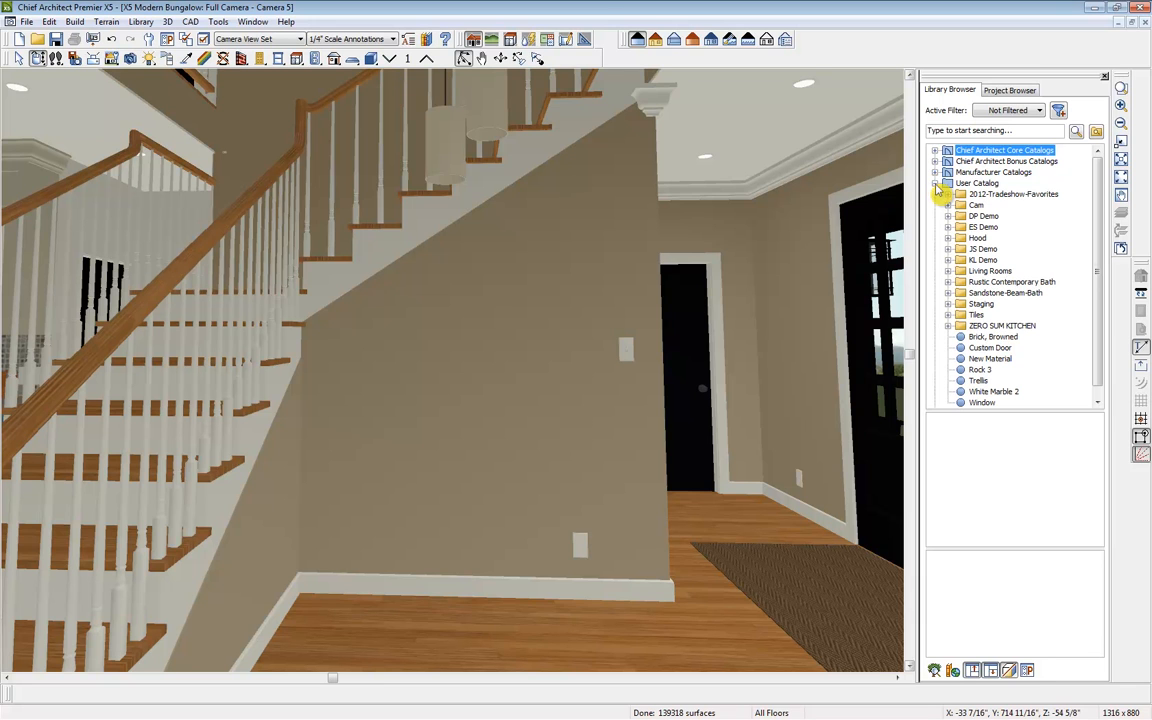
pyautogui.click(948, 305)
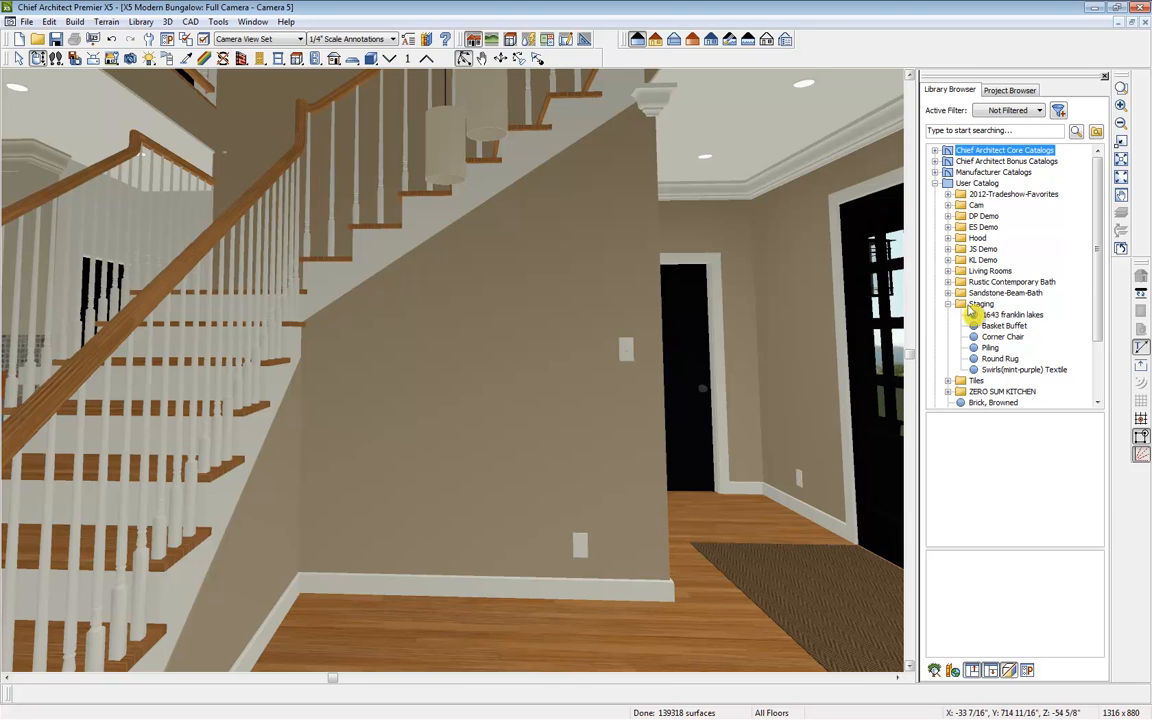
pyautogui.click(1000, 359)
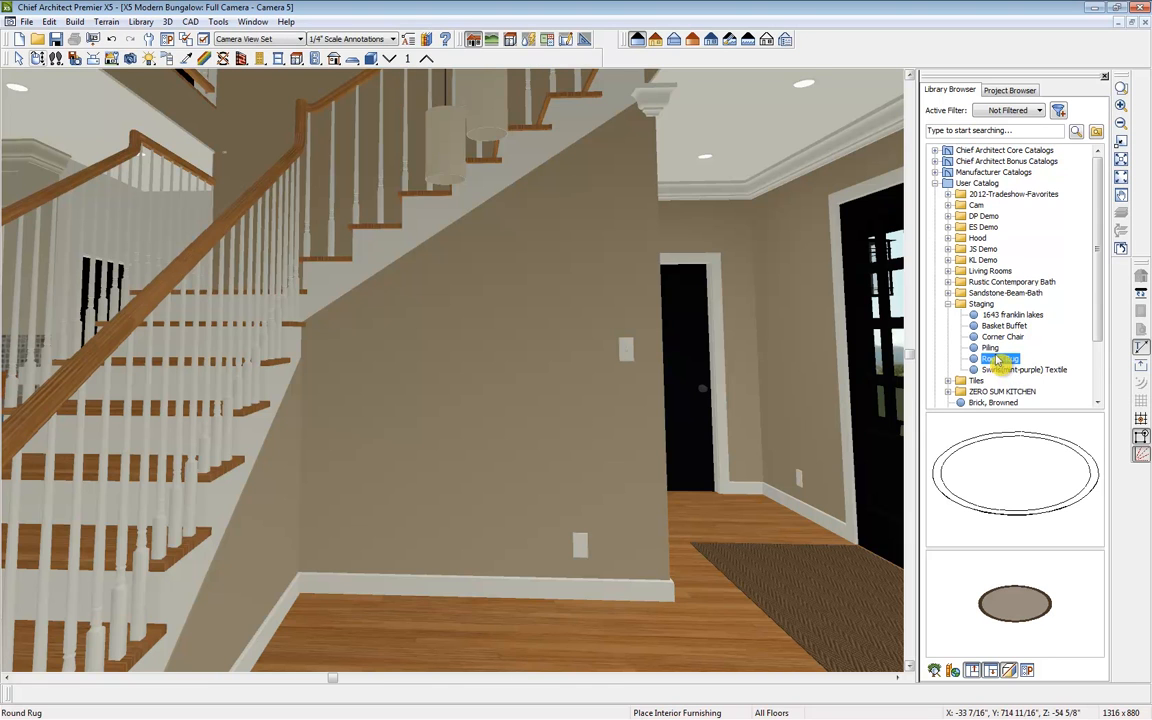
pyautogui.click(431, 673)
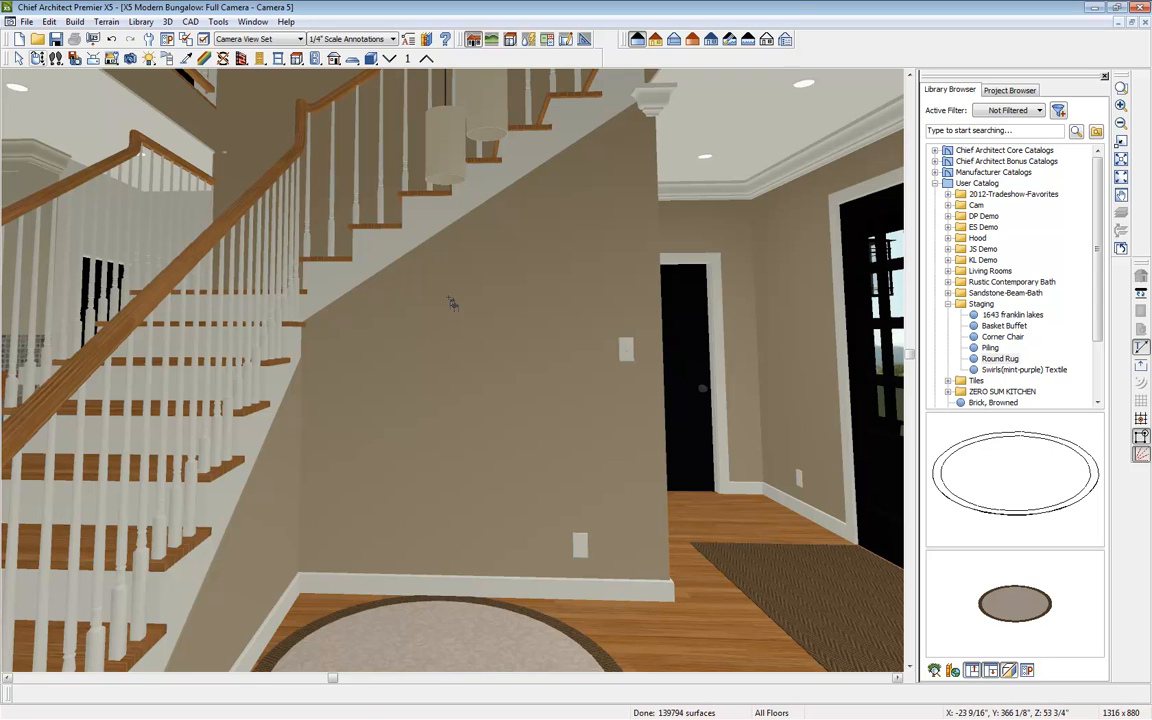
# Step: Tile the camera and floor plan views vertically, and move the round rug in plan away from the stair walls
pyautogui.click(253, 22)
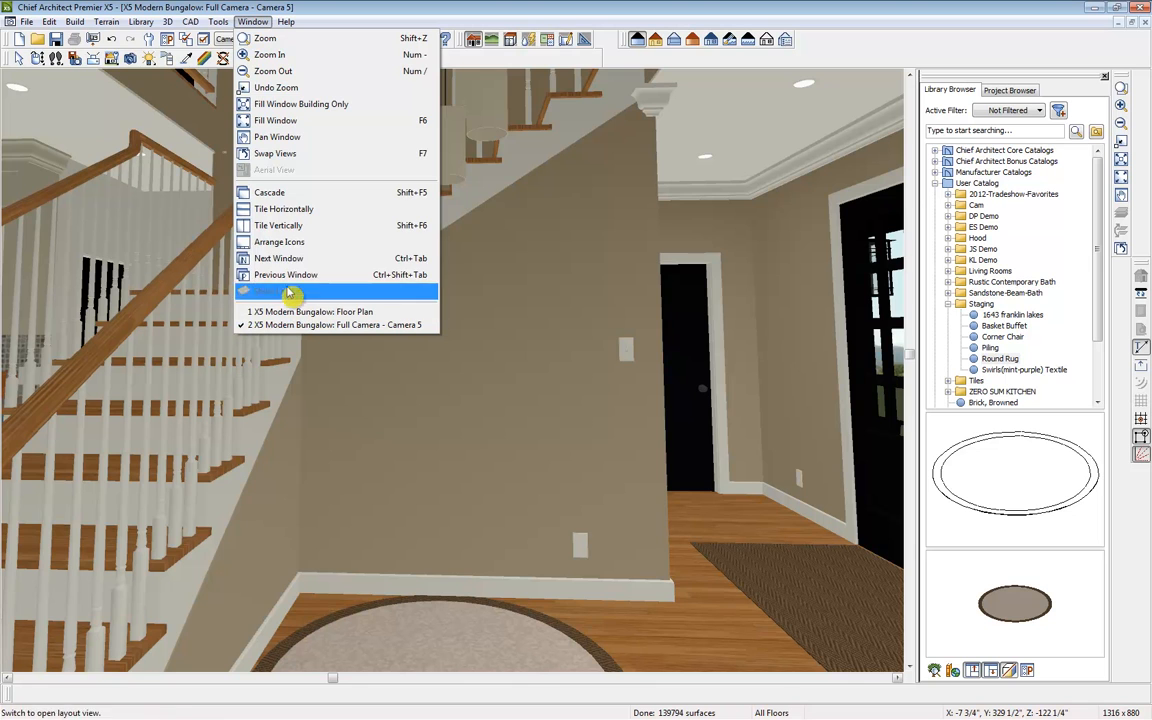
pyautogui.click(289, 230)
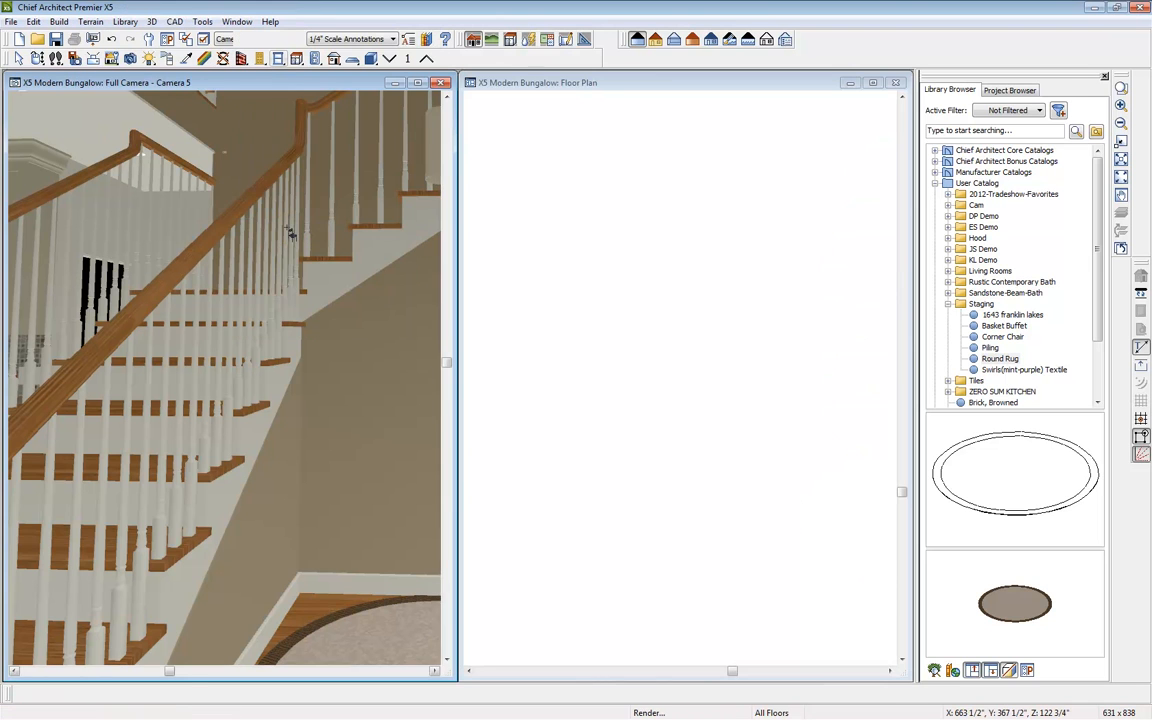
pyautogui.click(655, 84)
pyautogui.click(690, 298)
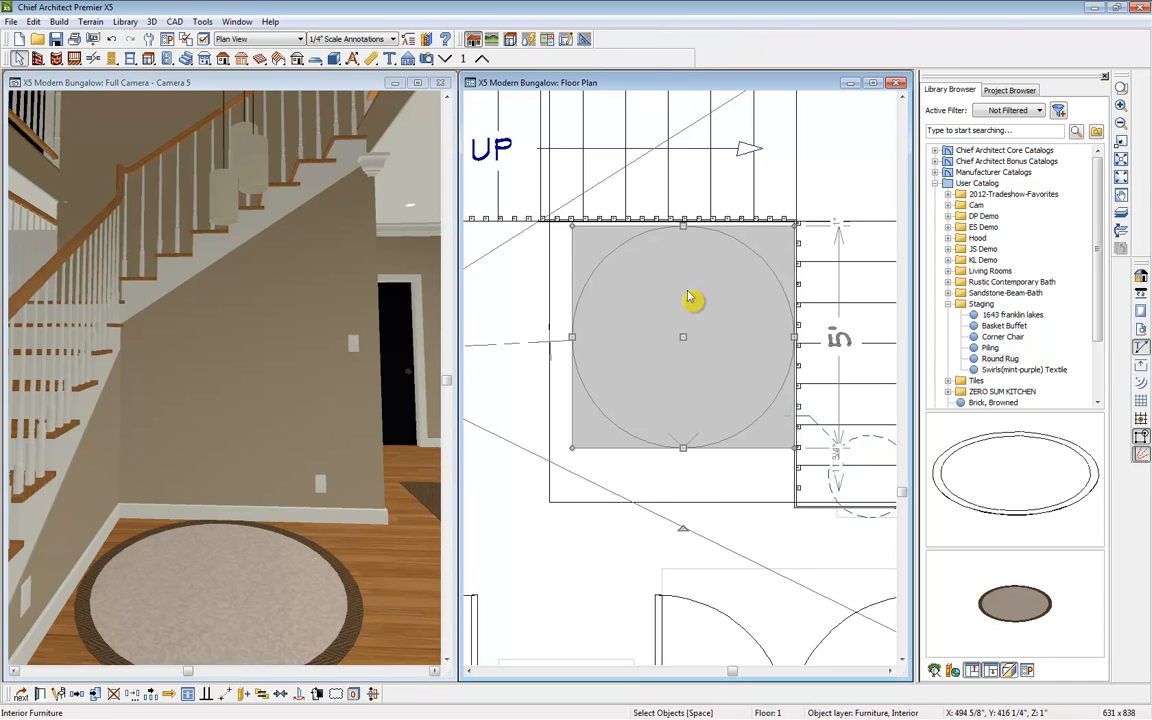
pyautogui.moveTo(682, 335); pyautogui.dragTo(669, 366)
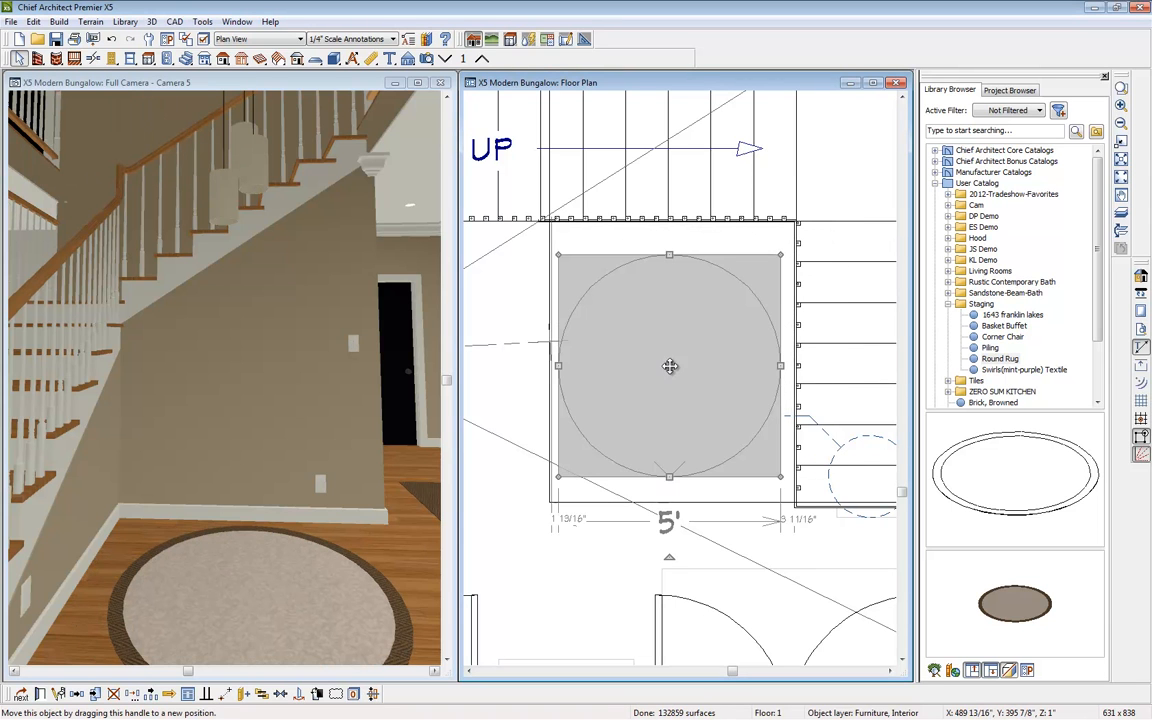
# Step: Place the Corner Chair from the Staging folder over the rug's upper-left part in plan and rotate it to sit at an angle
pyautogui.click(1005, 340)
pyautogui.click(1010, 338)
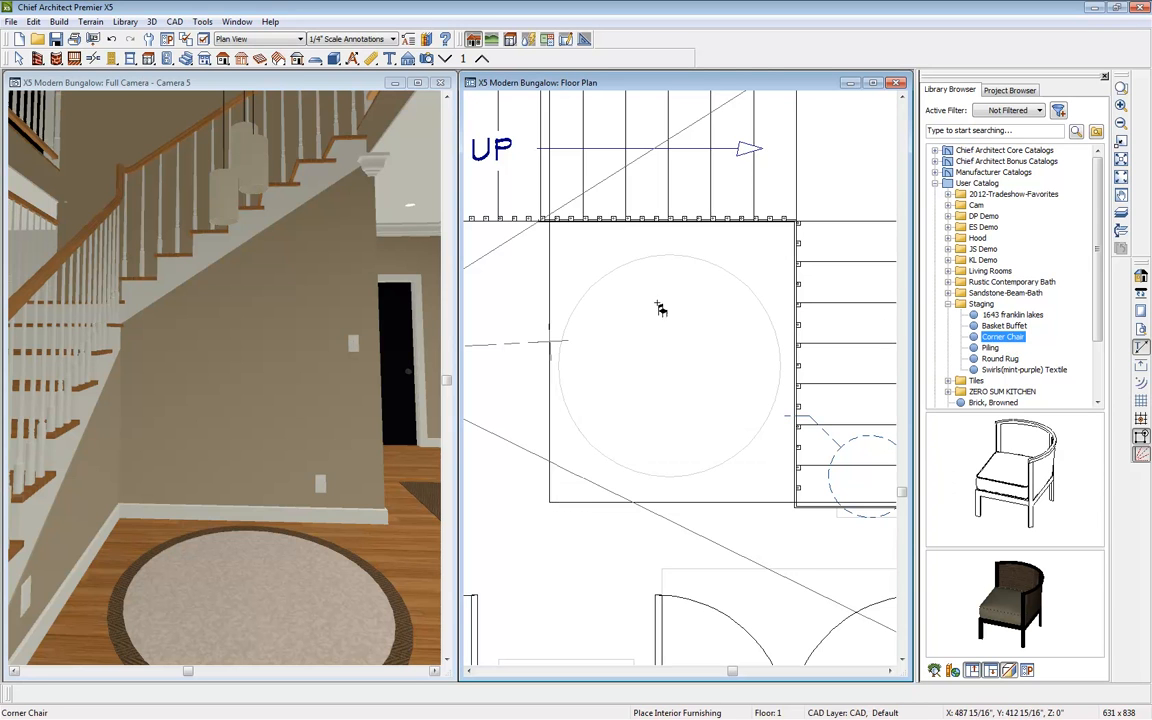
pyautogui.click(528, 301)
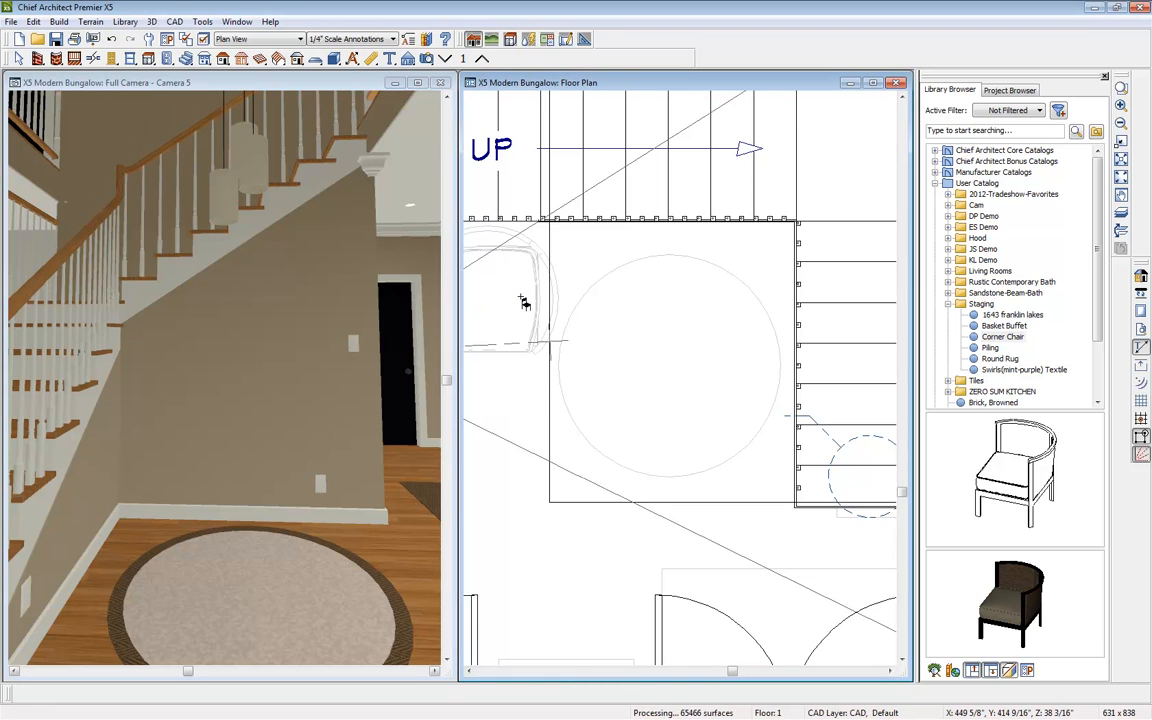
pyautogui.click(522, 298)
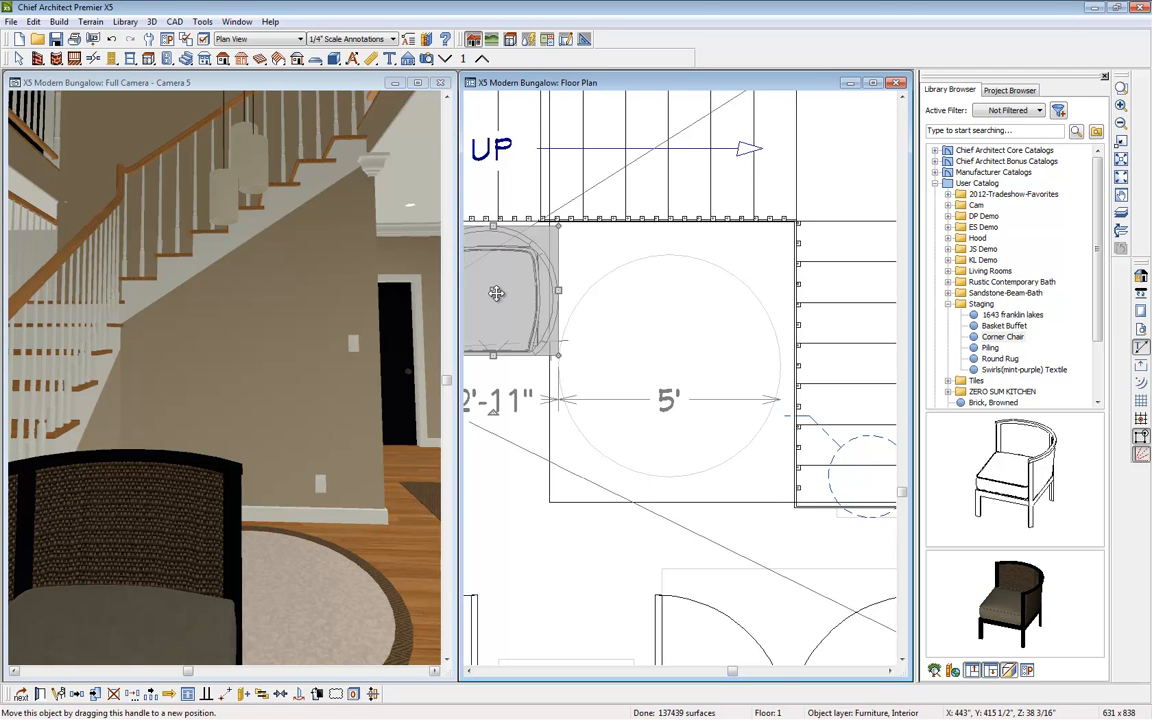
pyautogui.moveTo(493, 289); pyautogui.dragTo(634, 291)
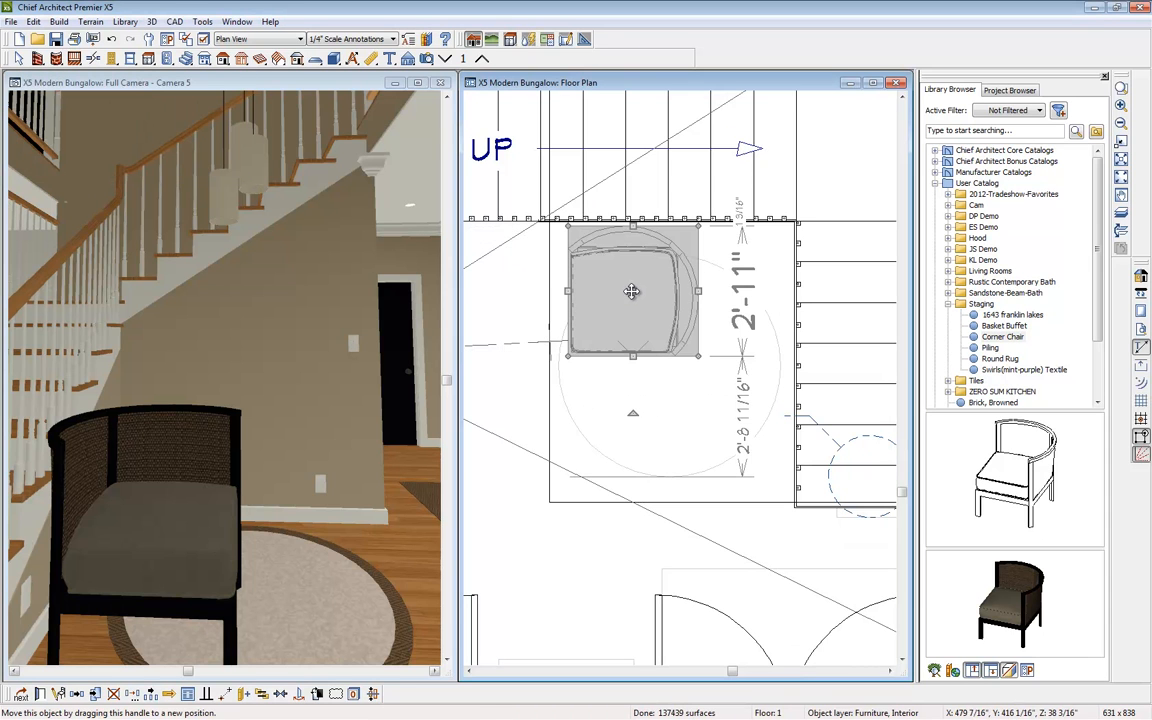
pyautogui.moveTo(631, 414); pyautogui.dragTo(695, 410)
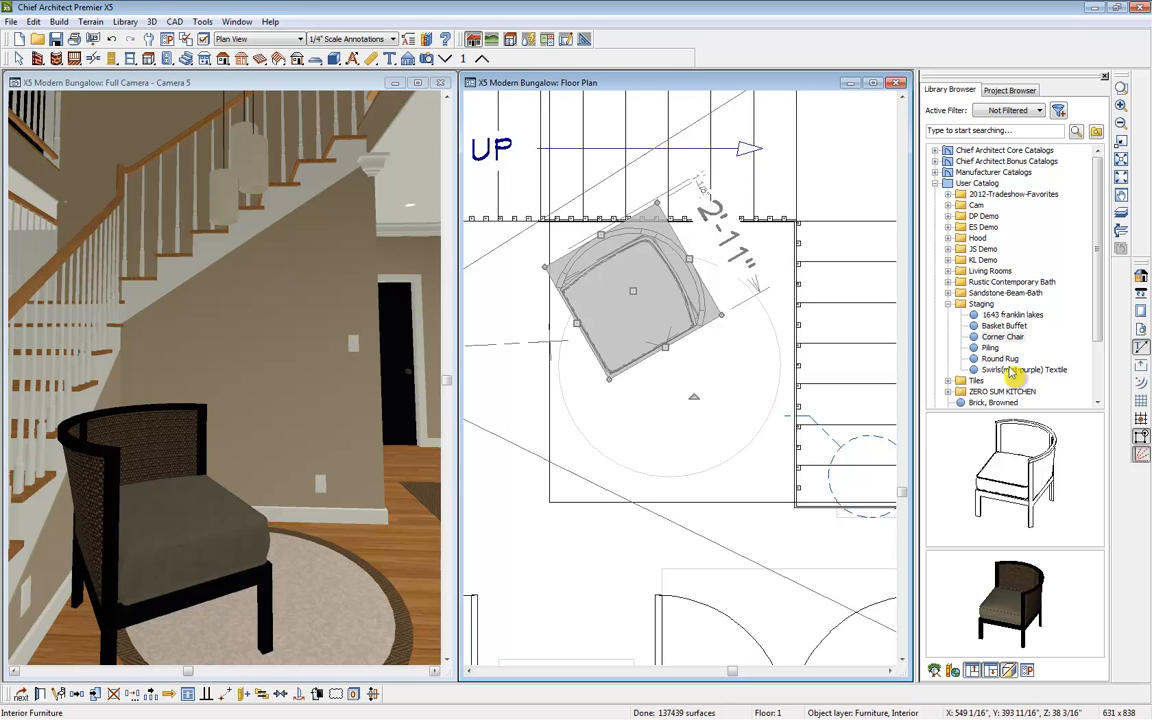
# Step: Place the Basket Buffet, rotated 90° with its back against the wall beside the rug, and widen it to about 3'-5"
pyautogui.click(1004, 326)
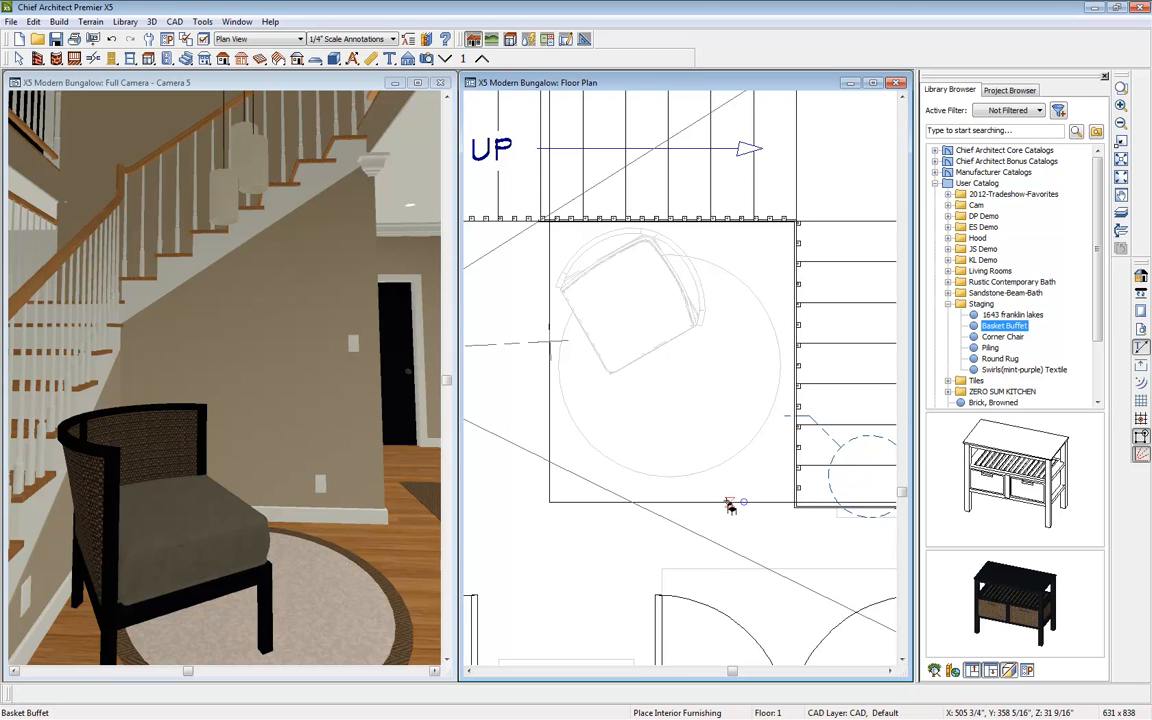
pyautogui.click(694, 511)
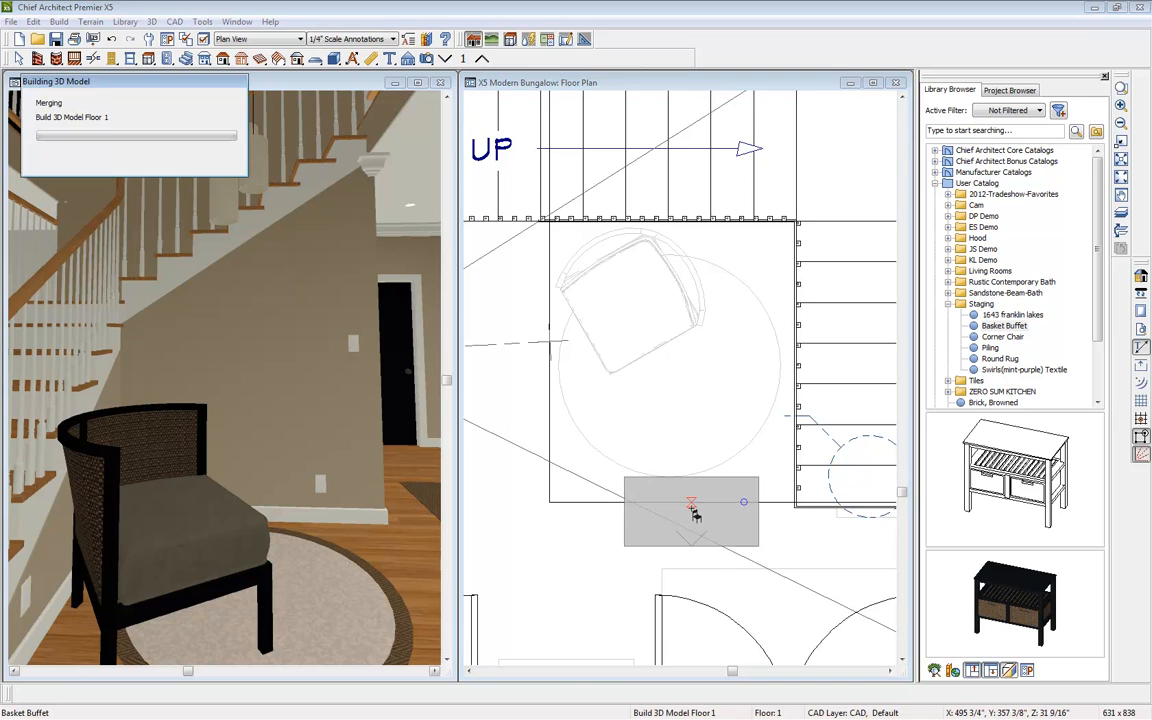
pyautogui.click(692, 510)
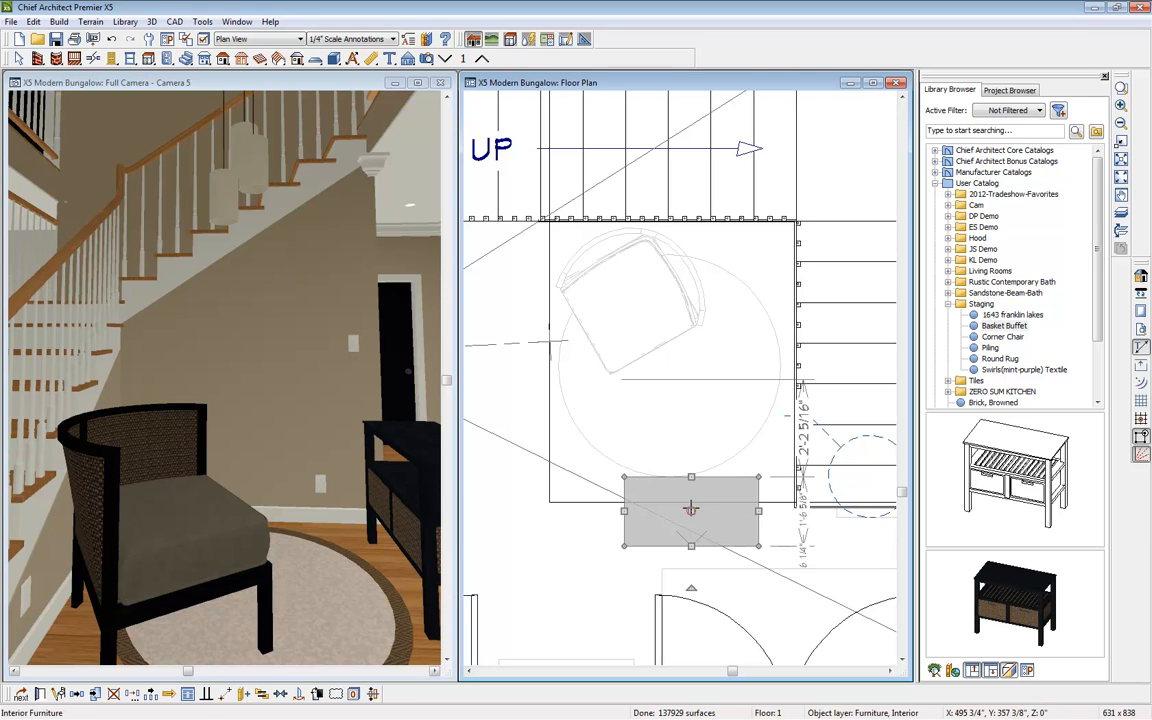
pyautogui.moveTo(690, 588); pyautogui.dragTo(607, 513)
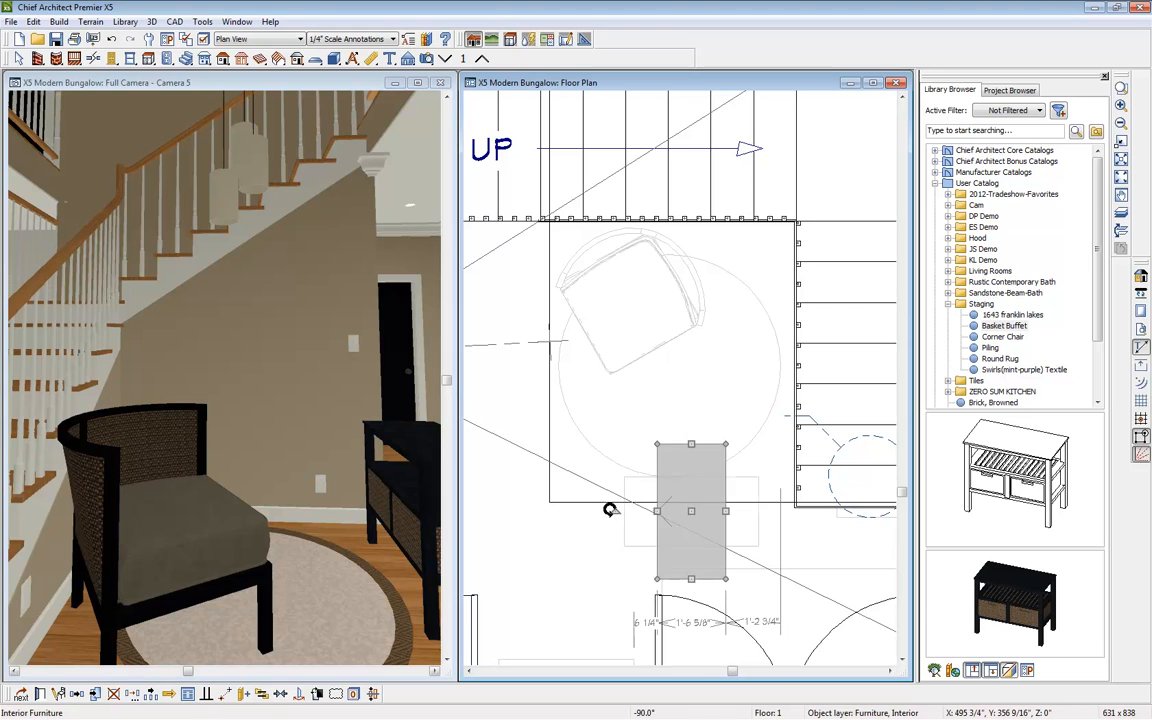
pyautogui.moveTo(690, 511); pyautogui.dragTo(759, 409)
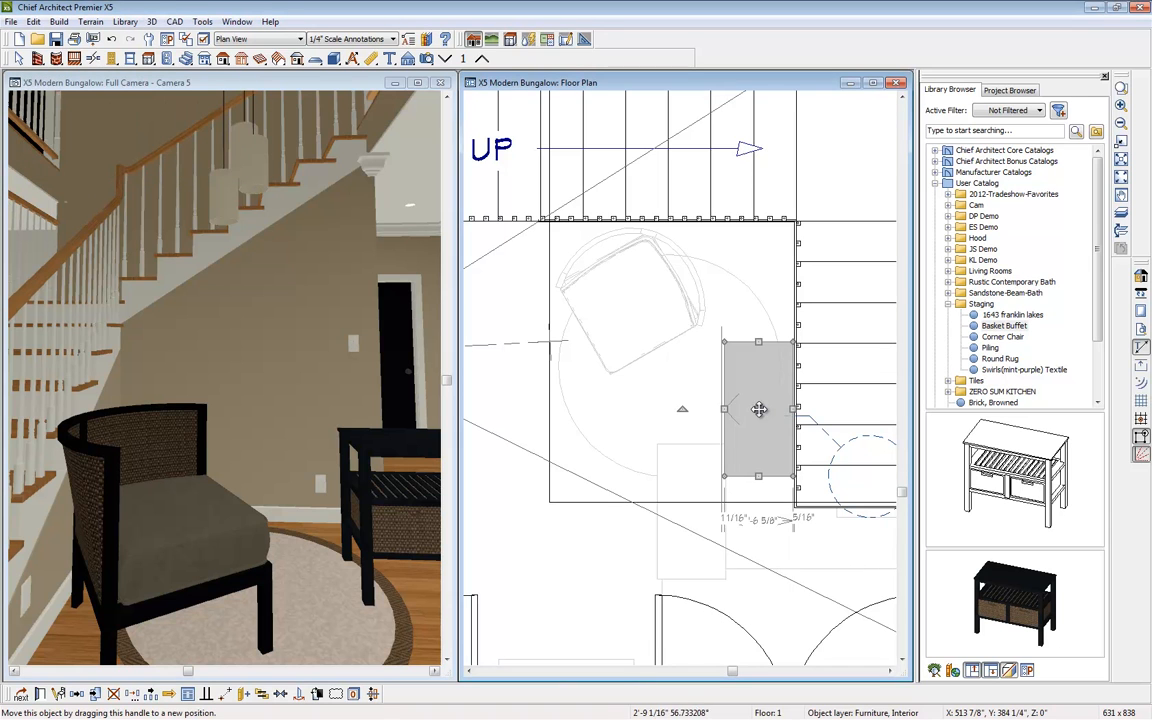
pyautogui.moveTo(759, 476); pyautogui.dragTo(760, 492)
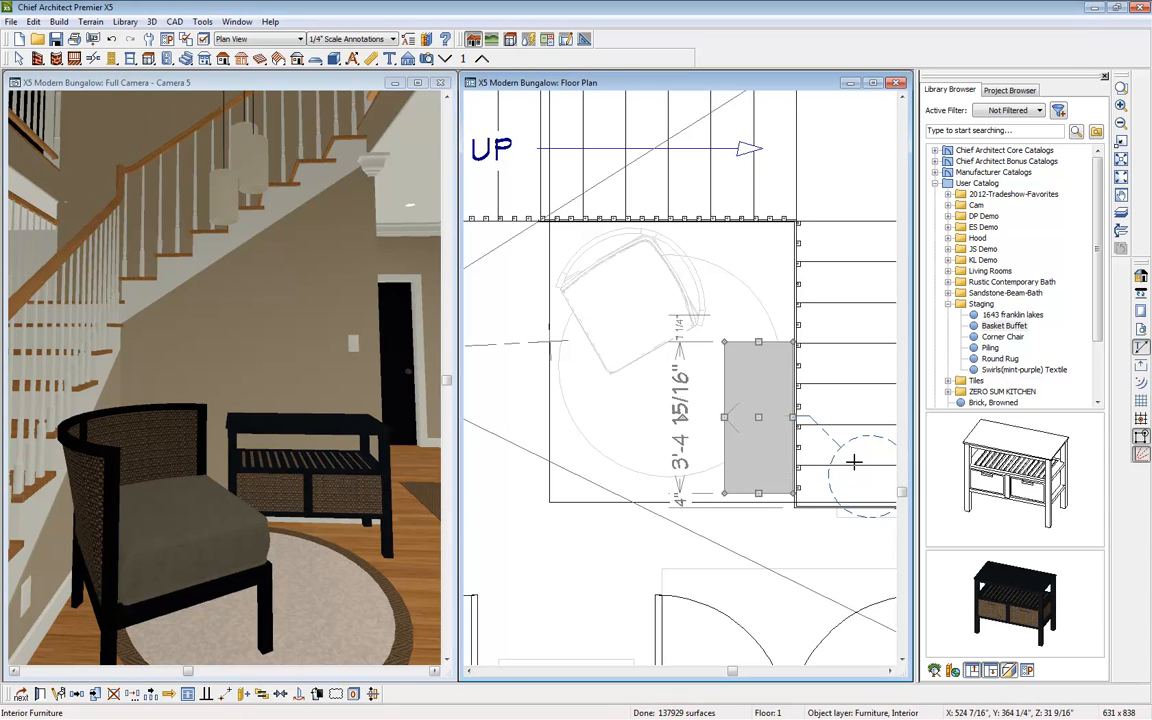
# Step: Place the Piling from the Staging folder and move it into the wall corner between the chair and the buffet
pyautogui.click(991, 348)
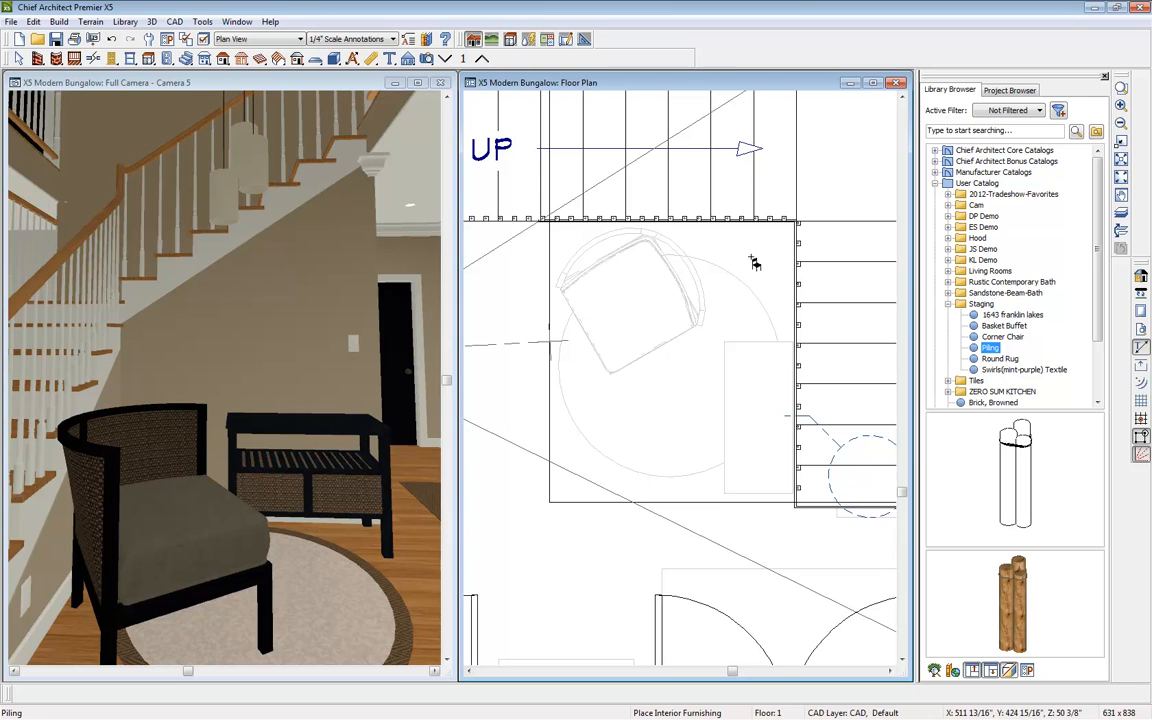
pyautogui.click(629, 520)
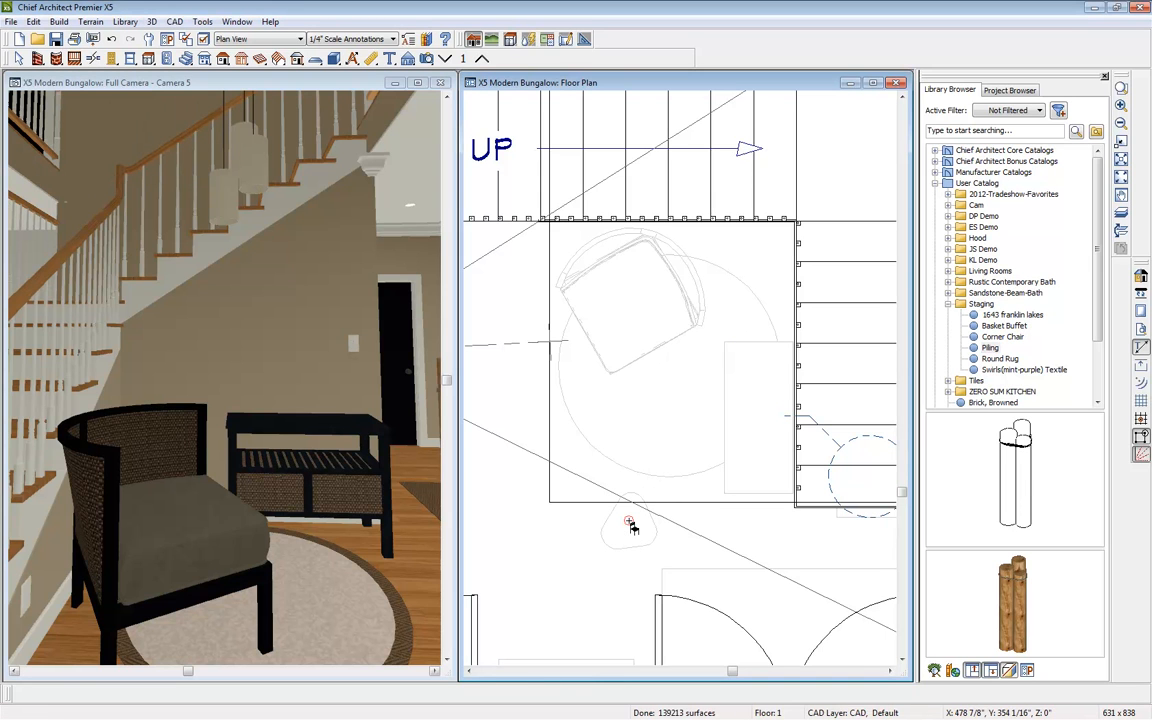
pyautogui.click(630, 524)
pyautogui.moveTo(630, 521); pyautogui.dragTo(749, 262)
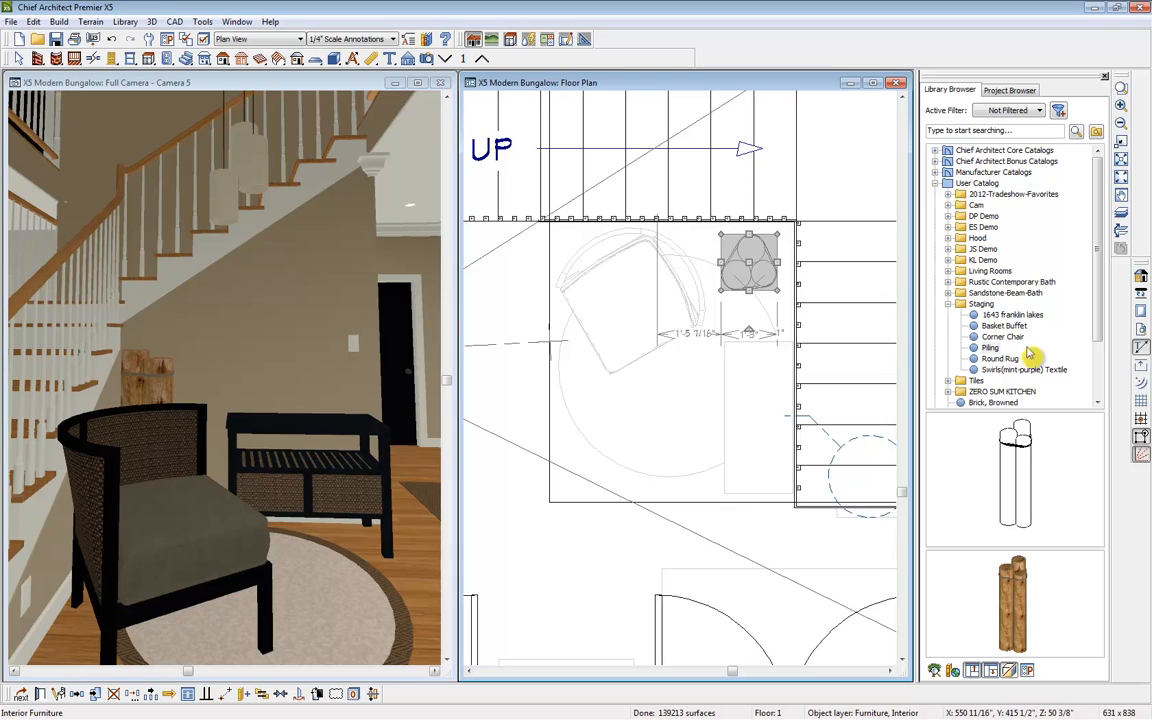
# Step: Place the bird-on-rock sculpture from the Bonus Catalogs' Nautical Decor folder on top of the buffet in the camera view
pyautogui.click(947, 304)
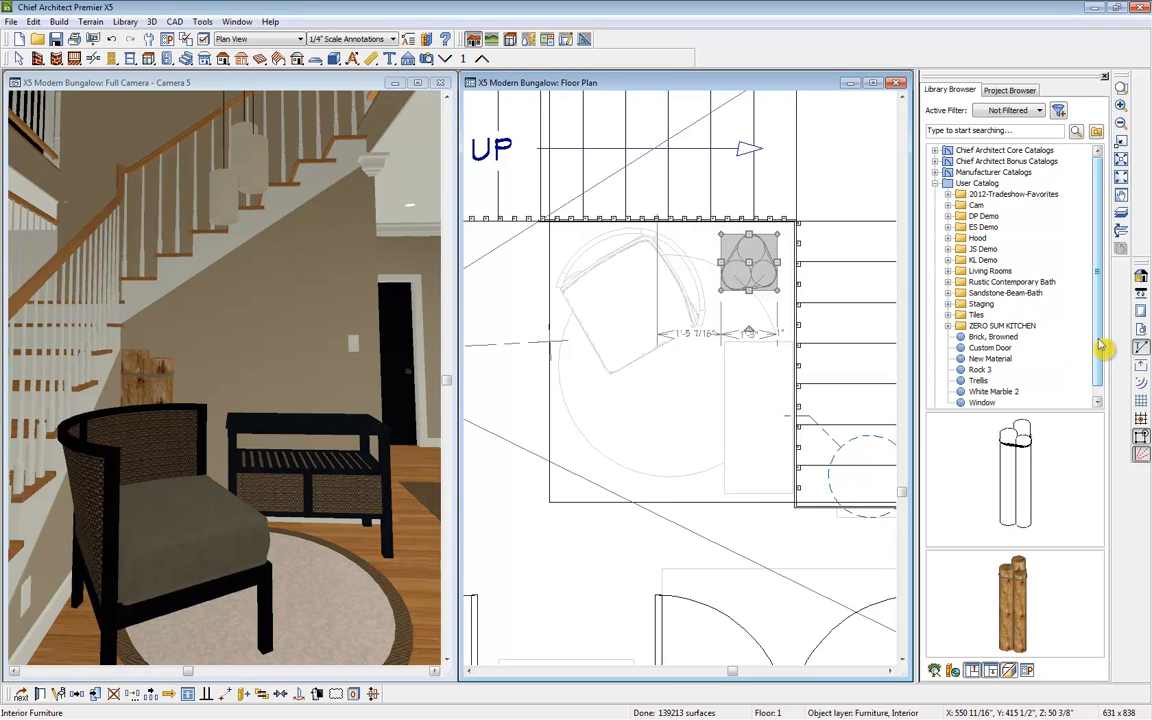
pyautogui.click(935, 161)
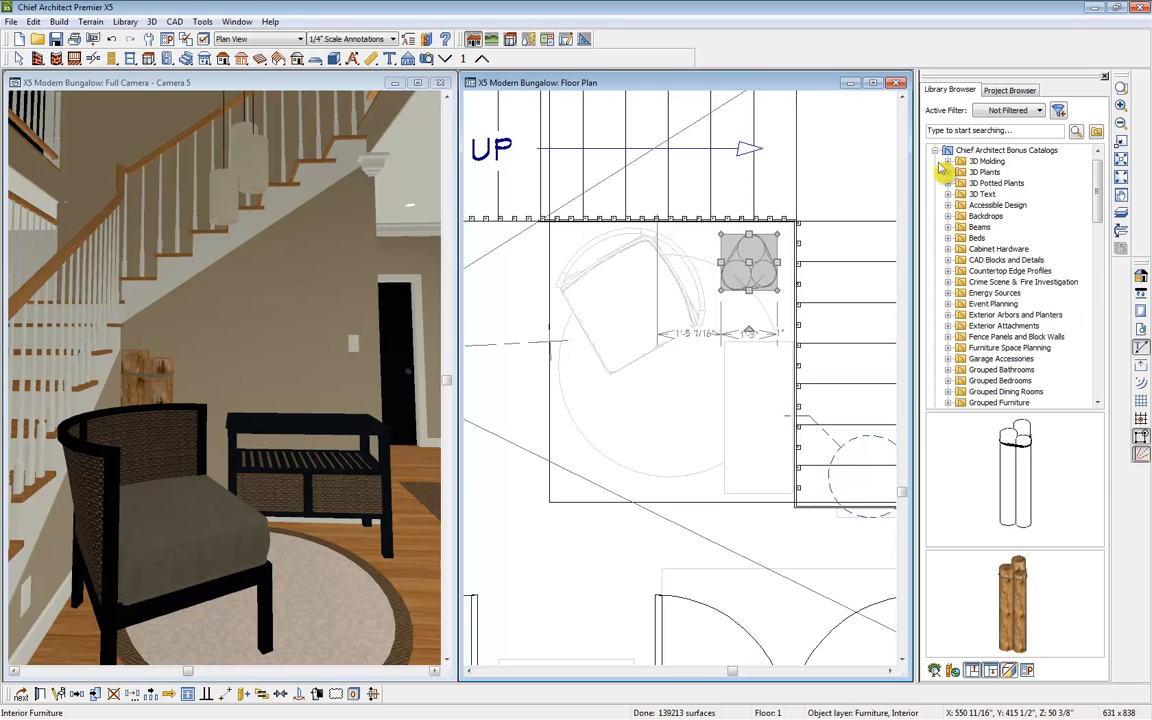
pyautogui.moveTo(1100, 226); pyautogui.dragTo(1103, 303)
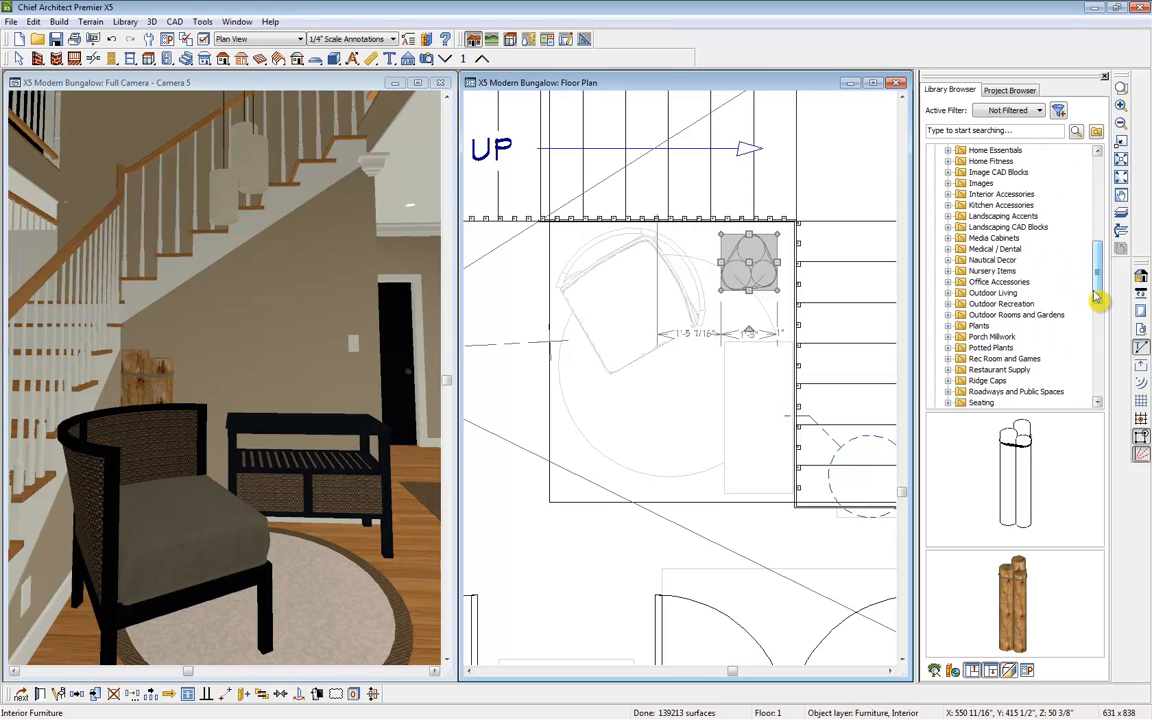
pyautogui.click(961, 262)
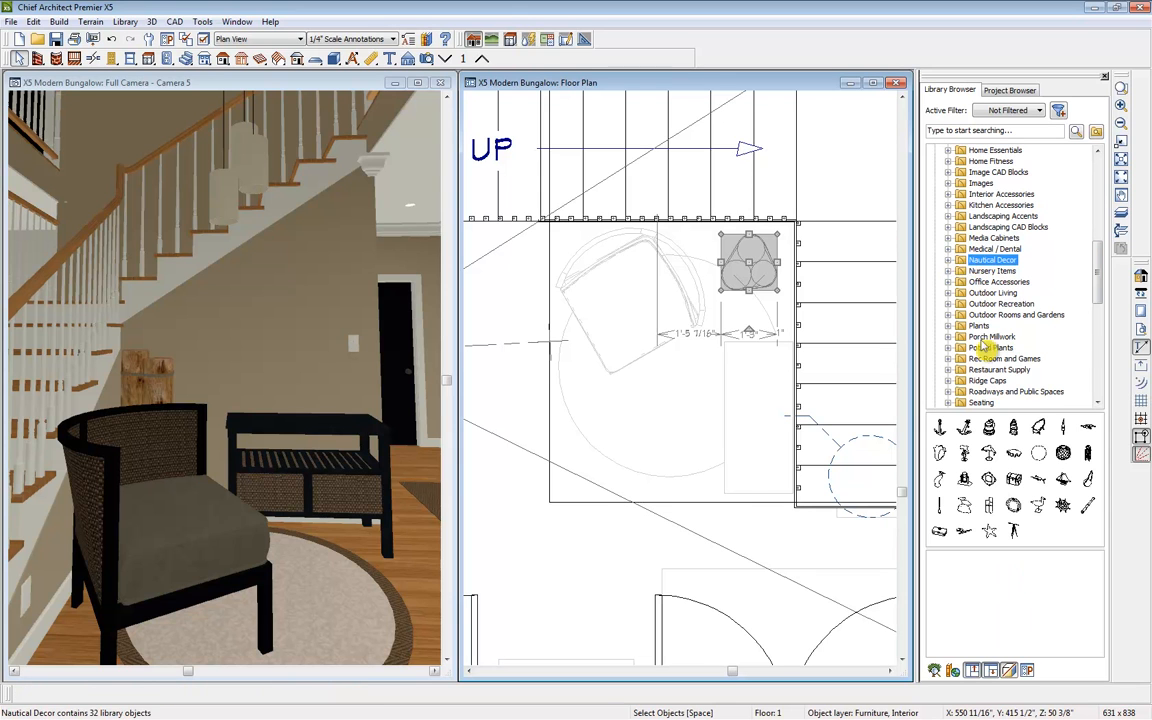
pyautogui.click(855, 425)
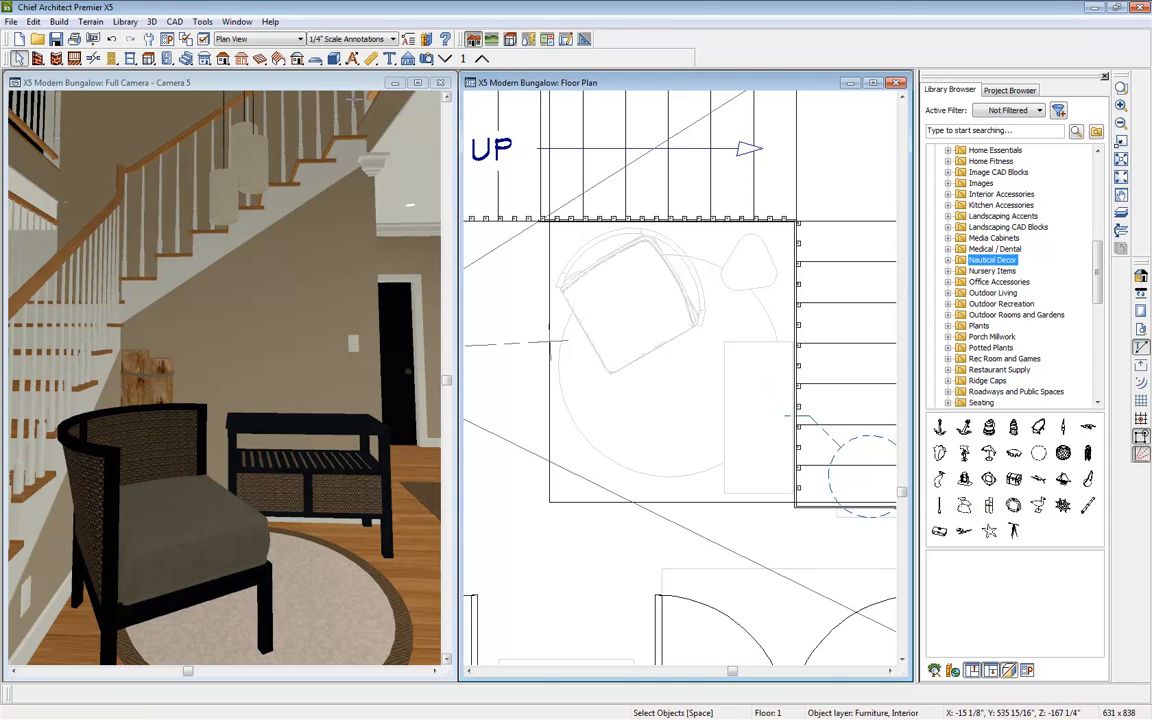
pyautogui.click(327, 82)
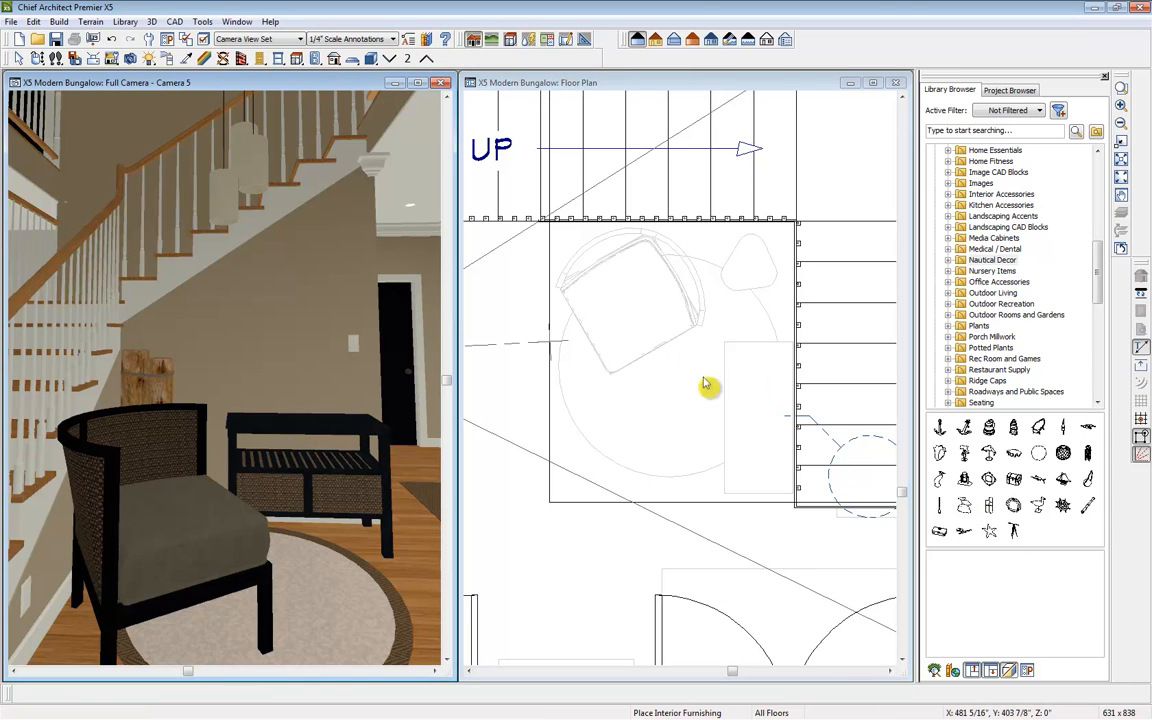
pyautogui.click(966, 510)
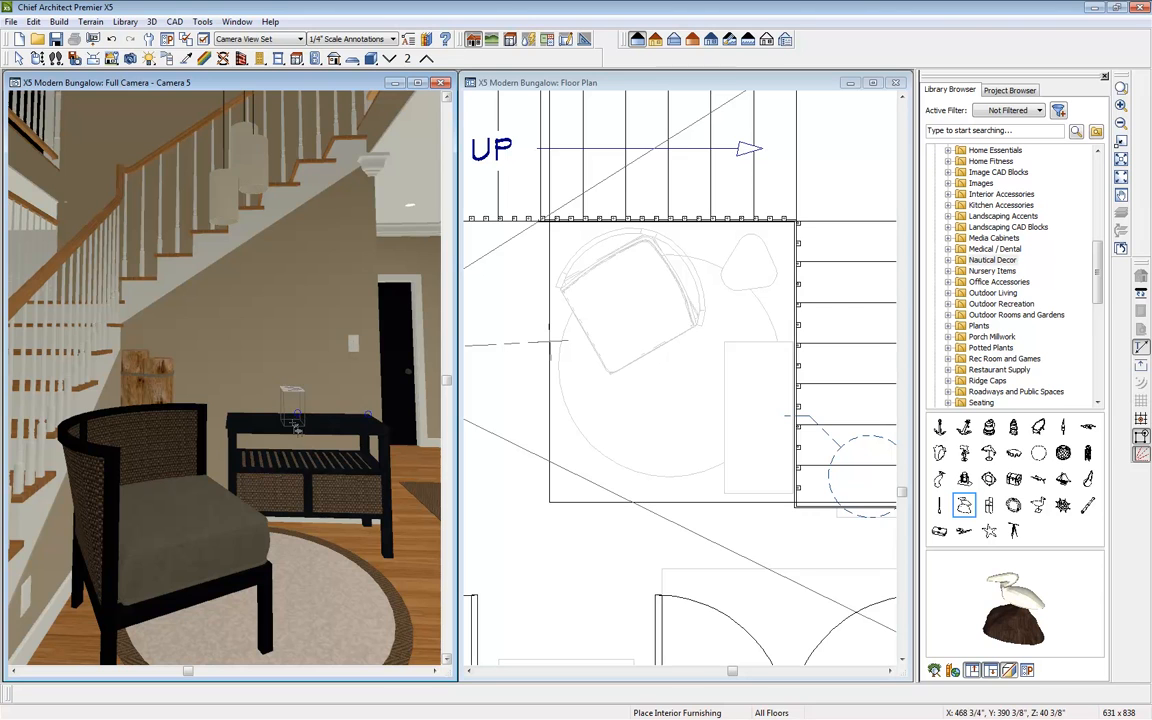
pyautogui.click(290, 424)
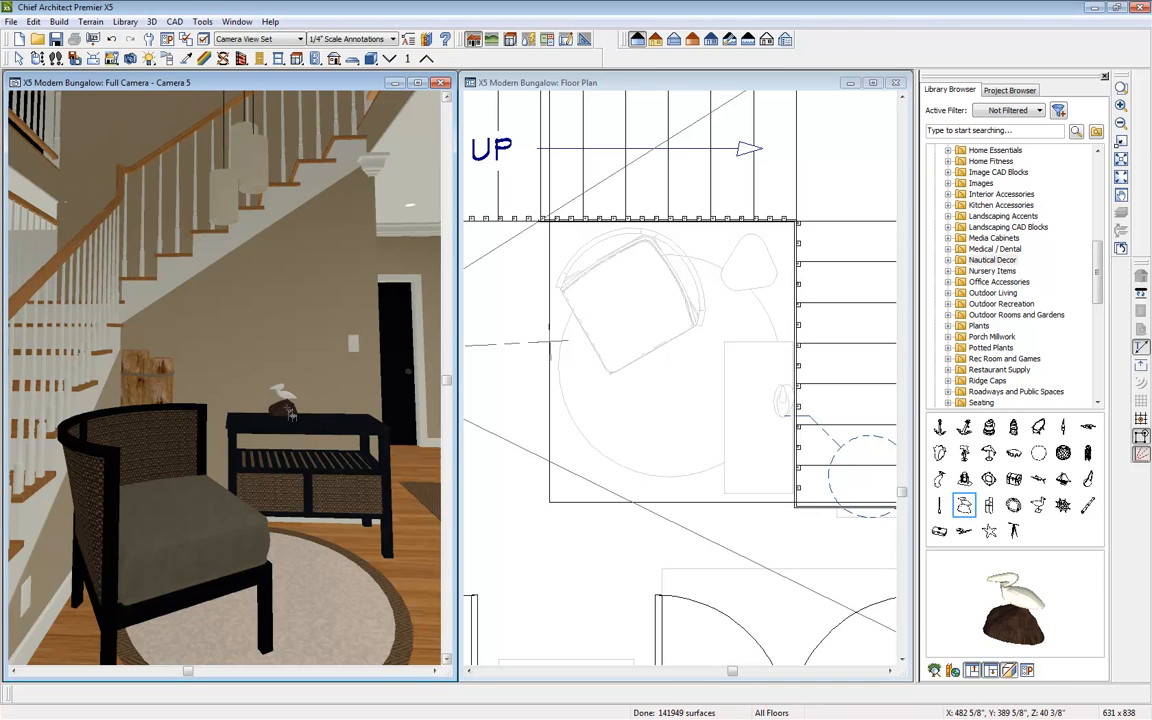
# Step: Enlarge the bird sculpture on the buffet to about 16" wide and 17" high
pyautogui.click(285, 405)
pyautogui.moveTo(297, 401); pyautogui.dragTo(327, 404)
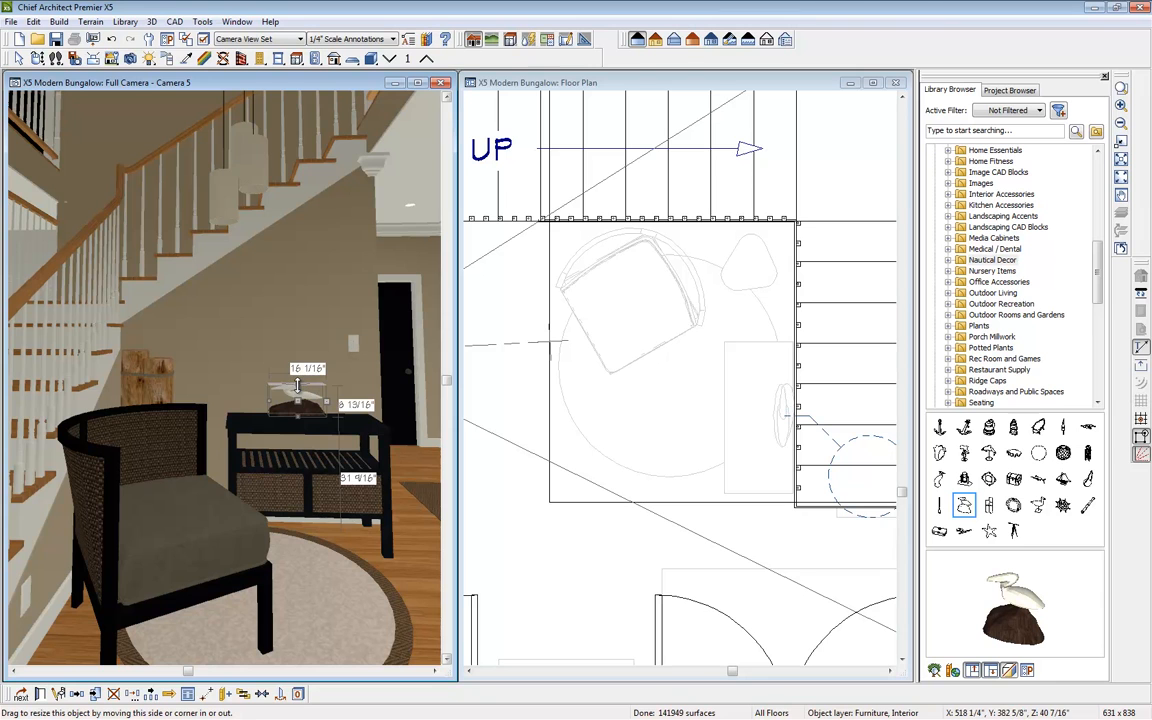
pyautogui.moveTo(297, 358); pyautogui.dragTo(297, 357)
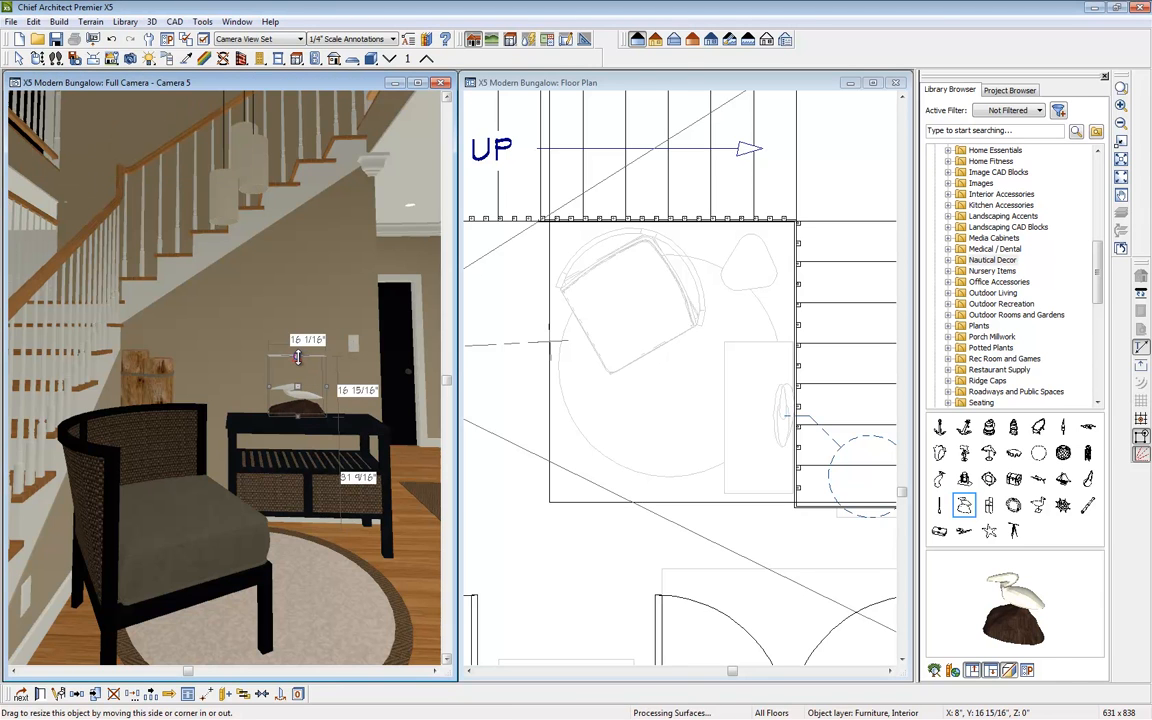
# Step: Move the bird sculpture in the floor plan away from the wall toward the middle of the buffet top
pyautogui.click(786, 432)
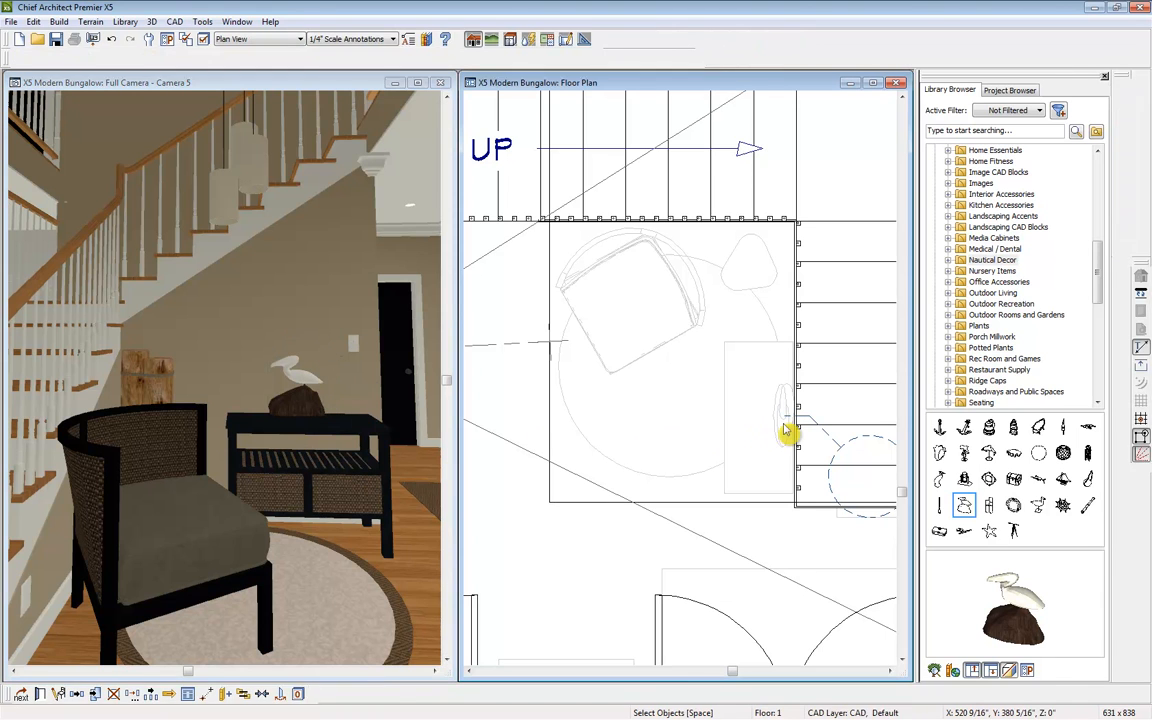
pyautogui.click(786, 432)
pyautogui.moveTo(784, 416); pyautogui.dragTo(758, 420)
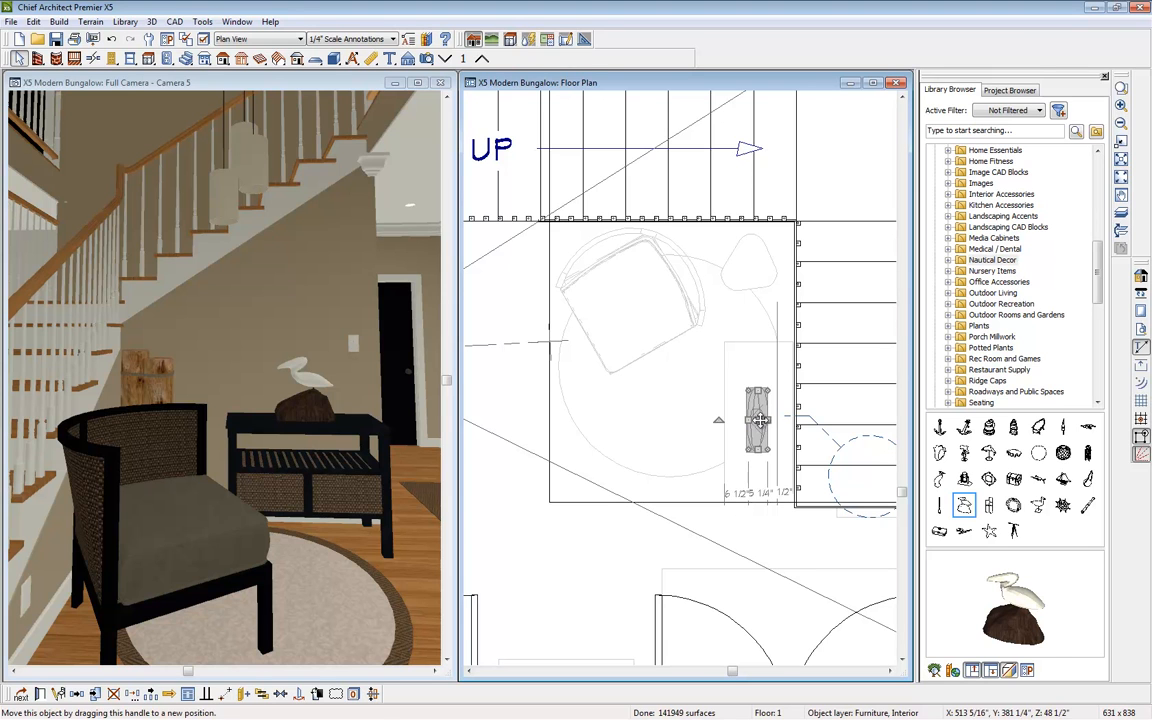
pyautogui.click(765, 430)
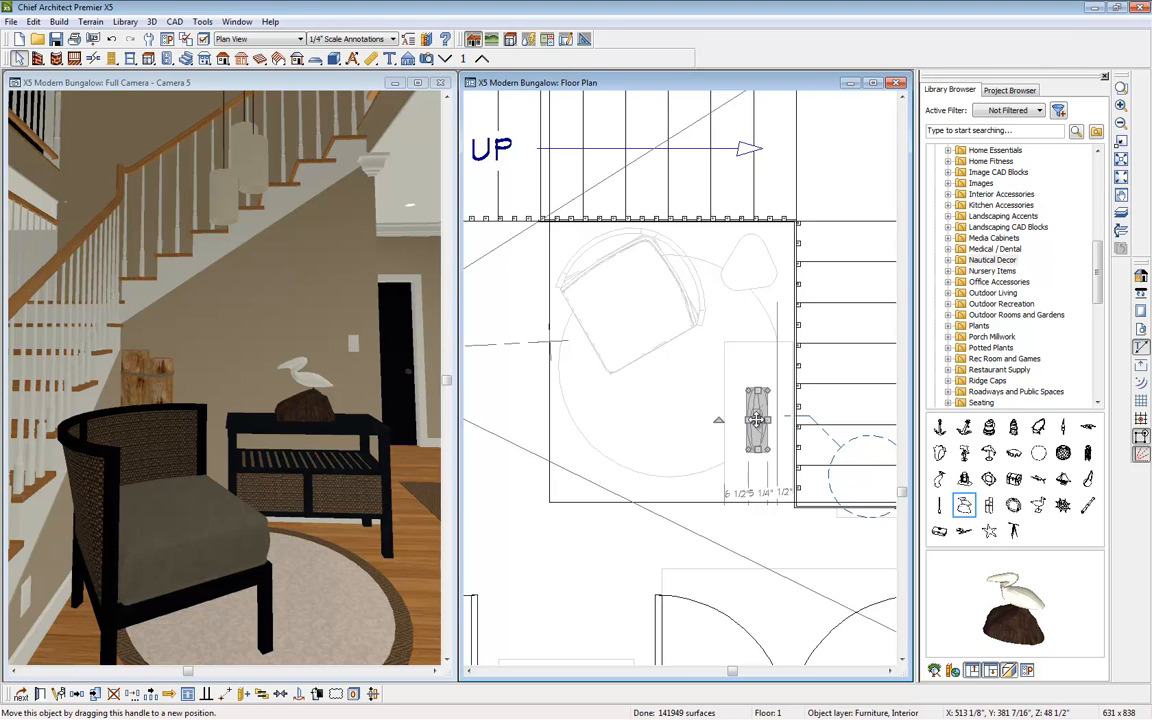
# Step: Place the netted ball from the Nautical Decor folder on the buffet in the camera view and lower it into the open shelf space
pyautogui.click(1039, 456)
pyautogui.click(1068, 458)
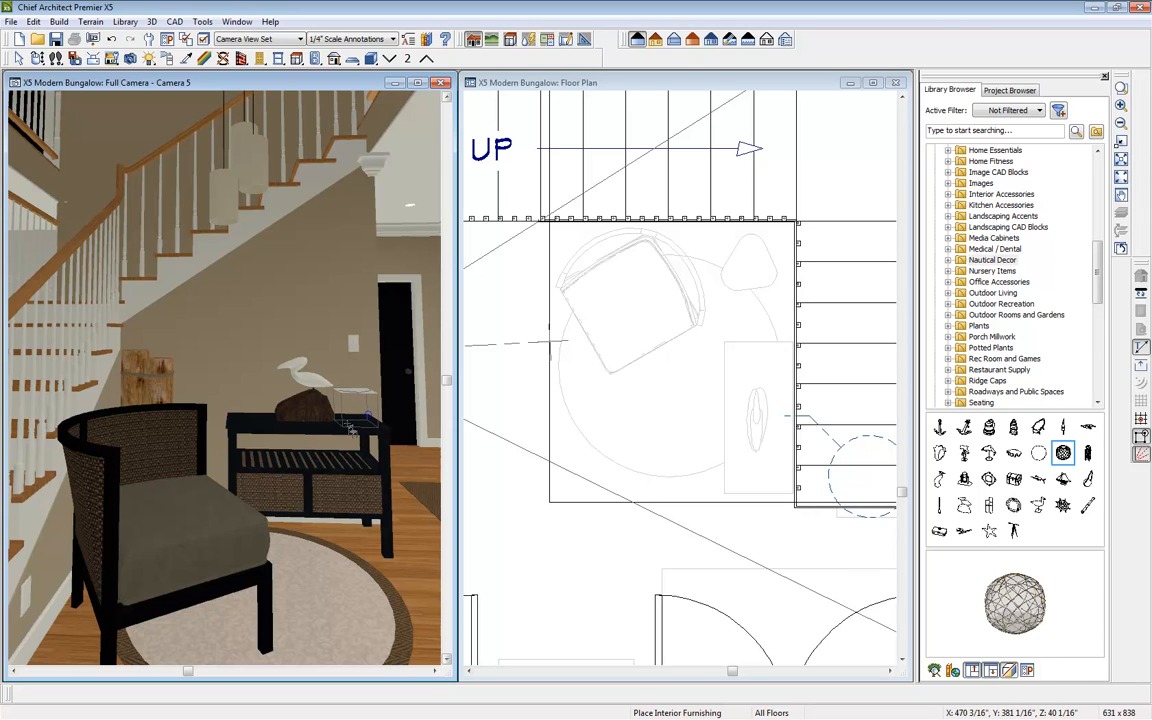
pyautogui.click(352, 427)
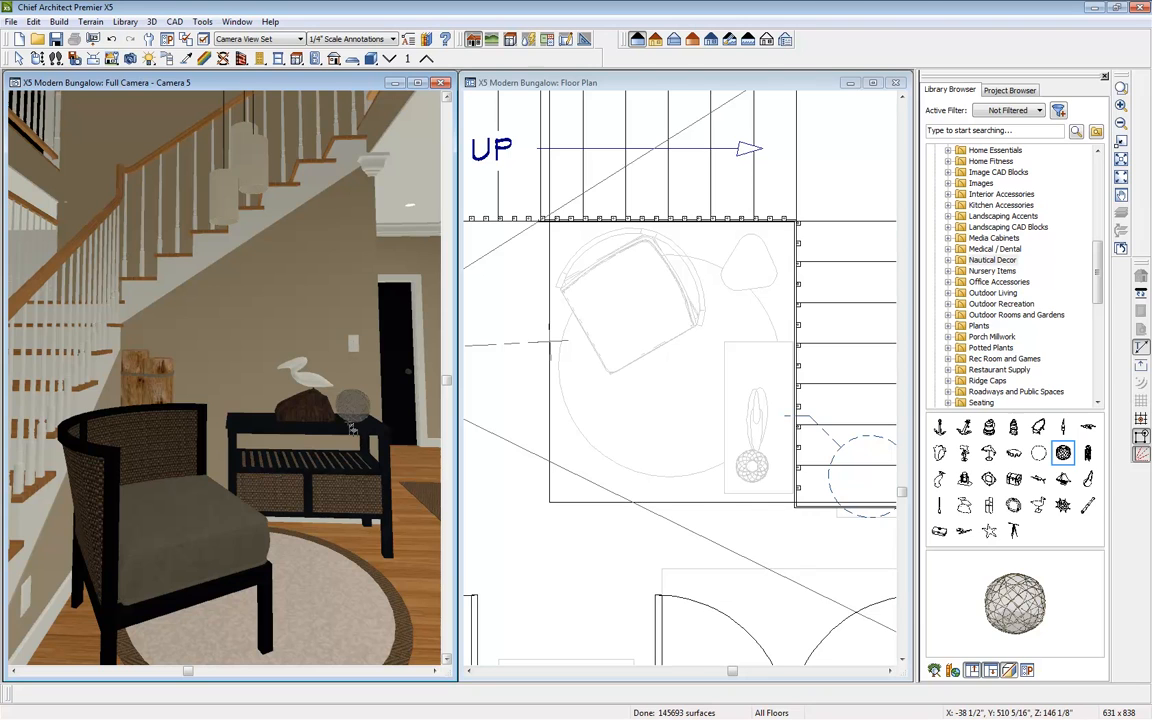
pyautogui.click(357, 406)
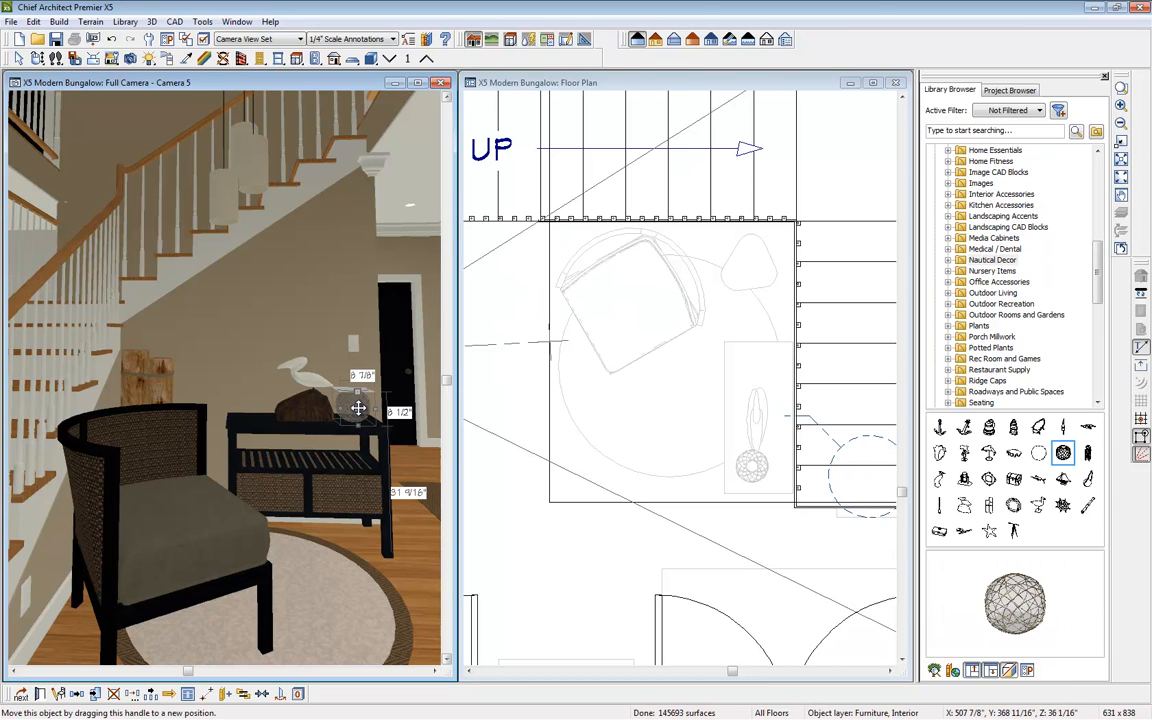
pyautogui.moveTo(357, 406); pyautogui.dragTo(349, 449)
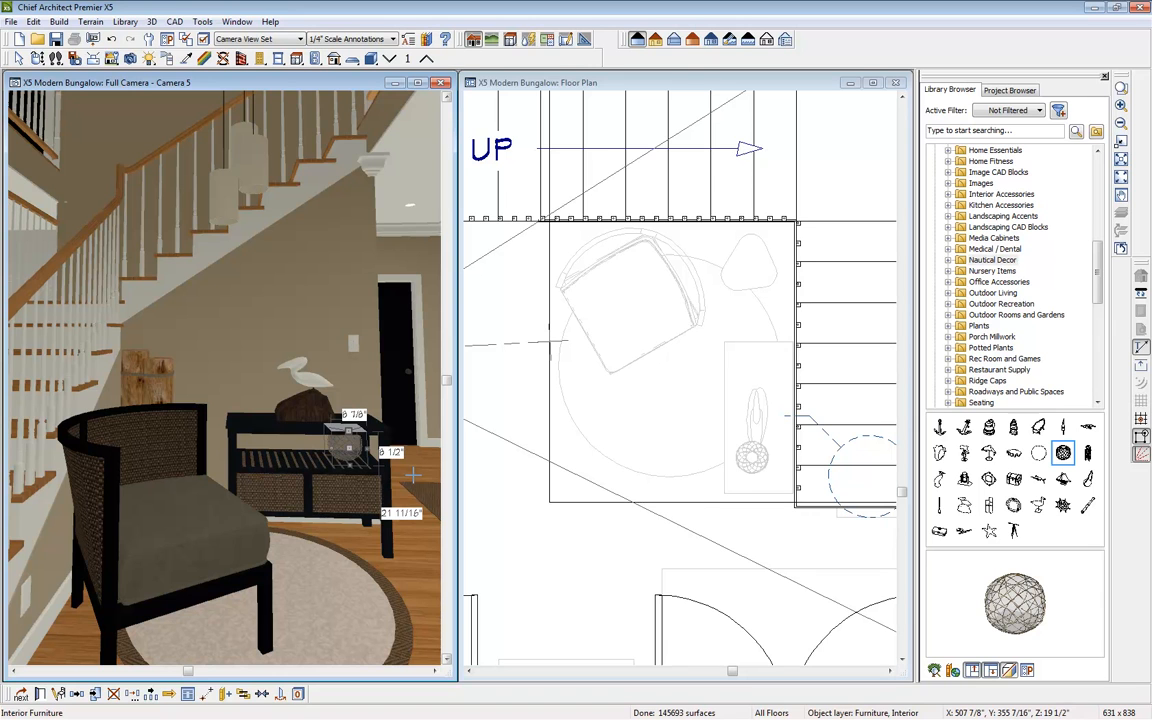
# Step: Create a wall elevation looking from the rug toward the buffet wall and position its window over the floor plan
pyautogui.click(505, 83)
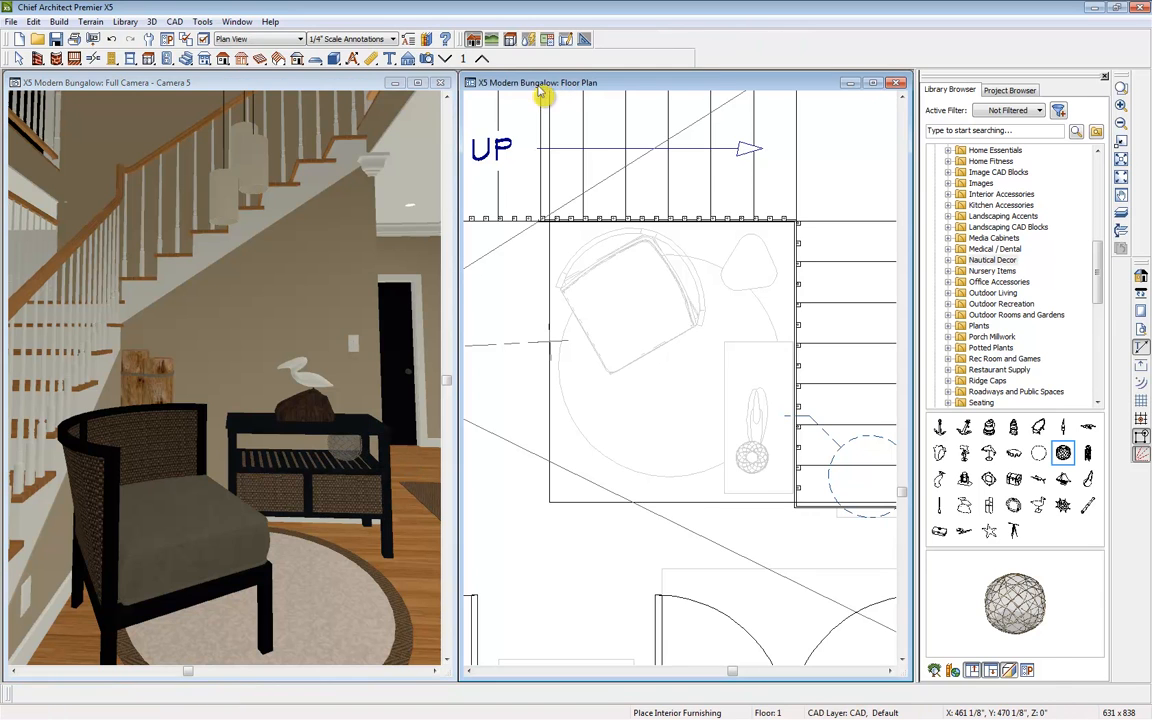
pyautogui.click(411, 60)
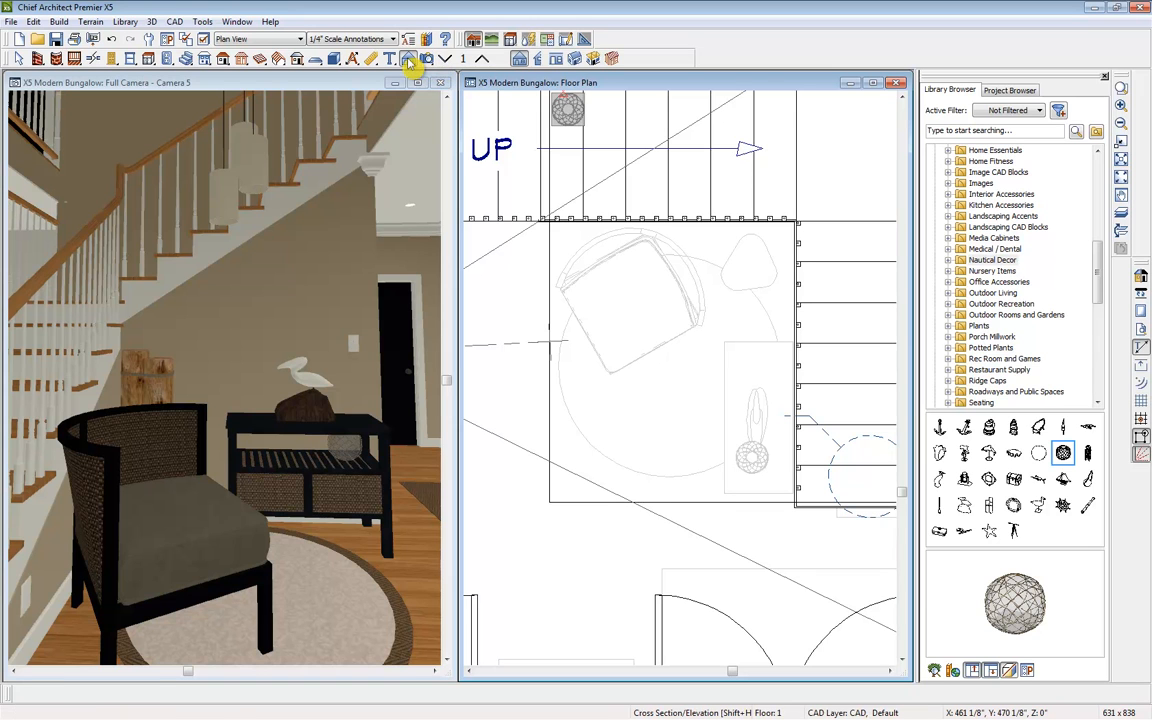
pyautogui.click(560, 59)
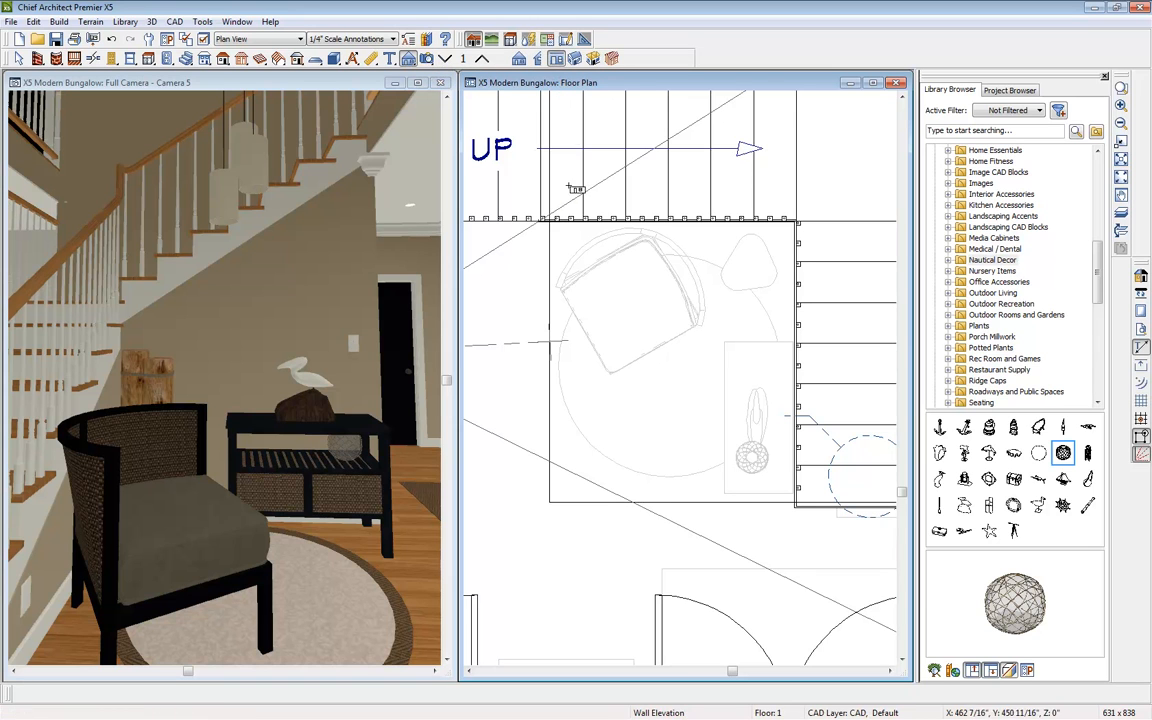
pyautogui.moveTo(540, 394); pyautogui.dragTo(683, 395)
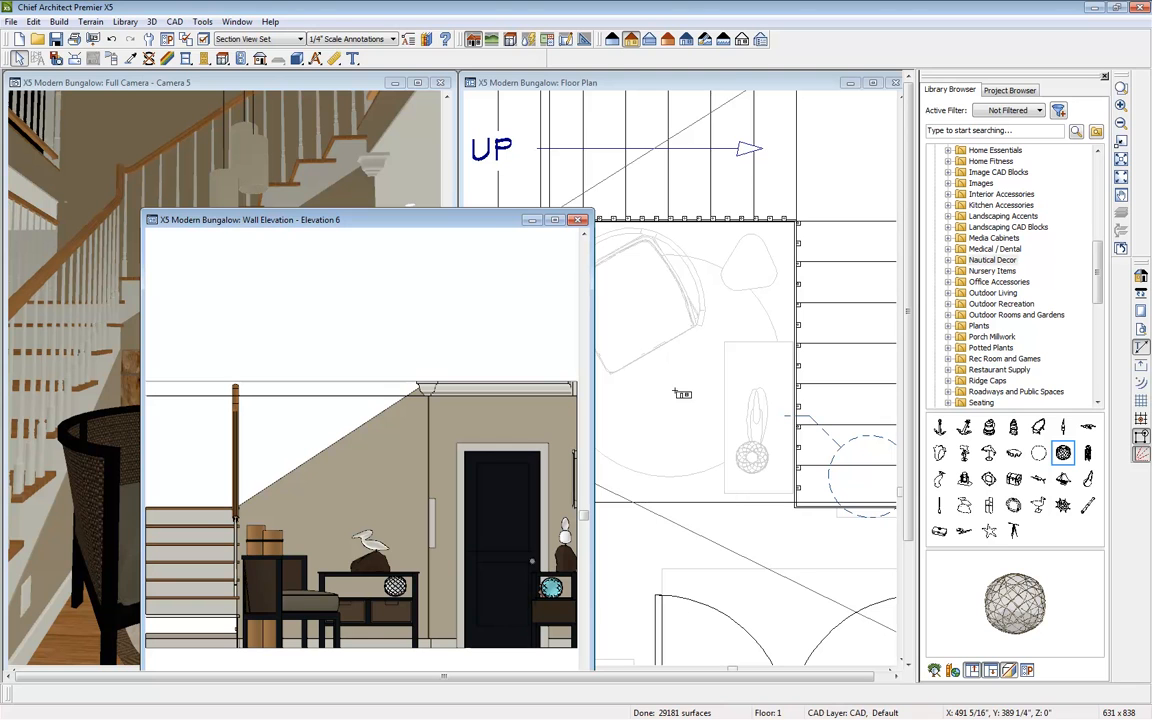
pyautogui.moveTo(478, 227); pyautogui.dragTo(790, 88)
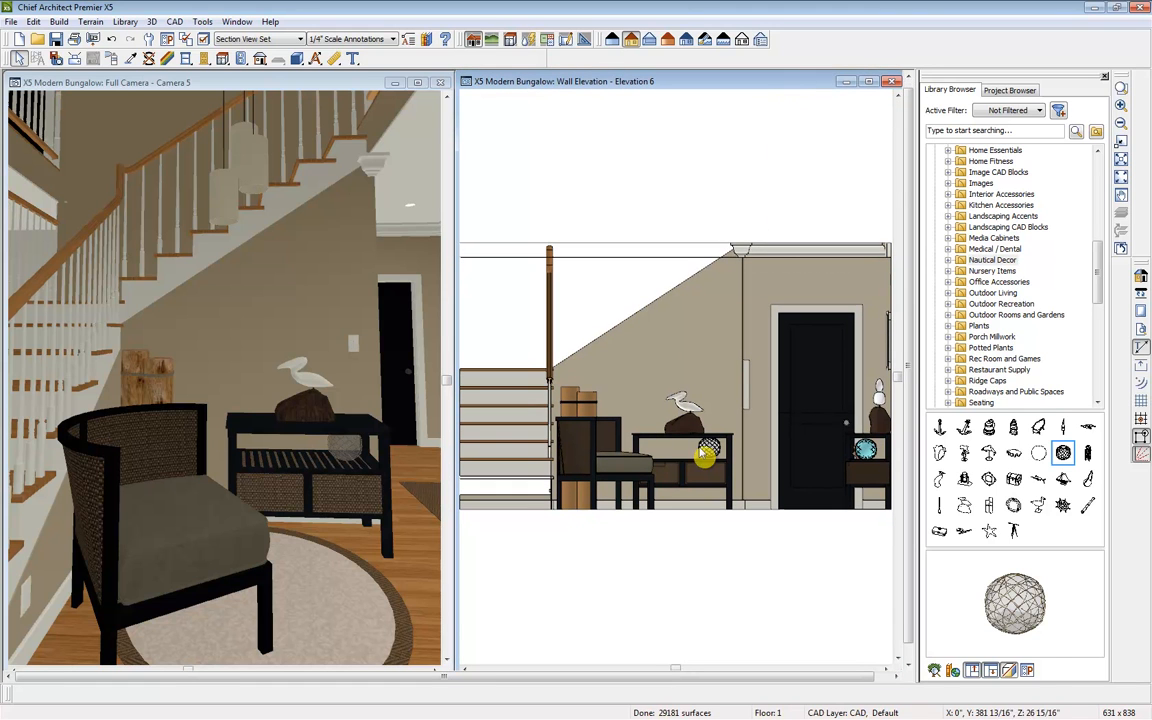
# Step: Lower the netted ball in the elevation so it rests on the buffet shelf, about 21 1/4" above the floor
pyautogui.scroll(4, 693, 455)
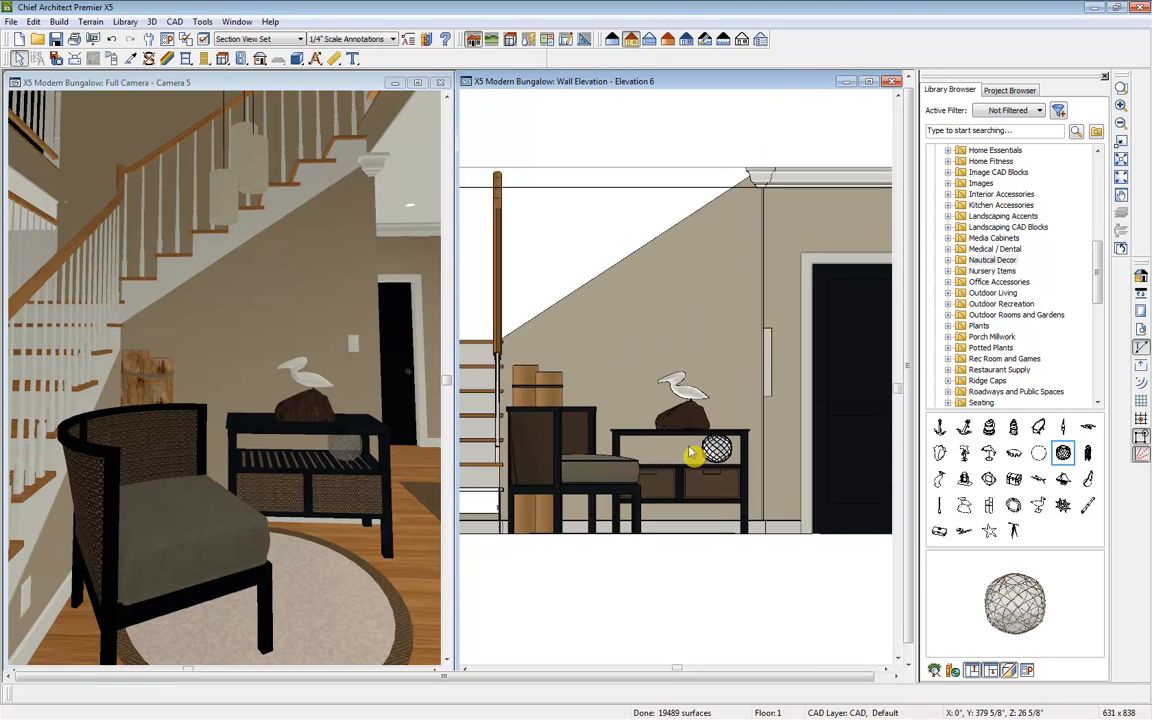
pyautogui.click(742, 456)
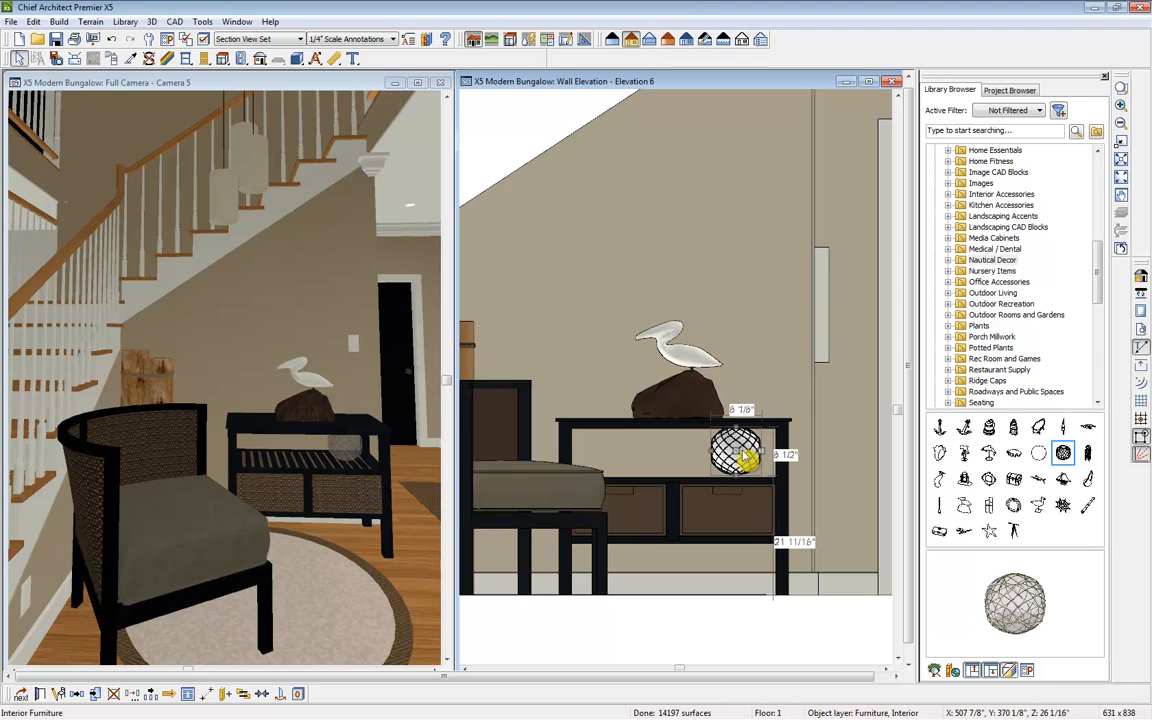
pyautogui.moveTo(736, 456); pyautogui.dragTo(736, 453)
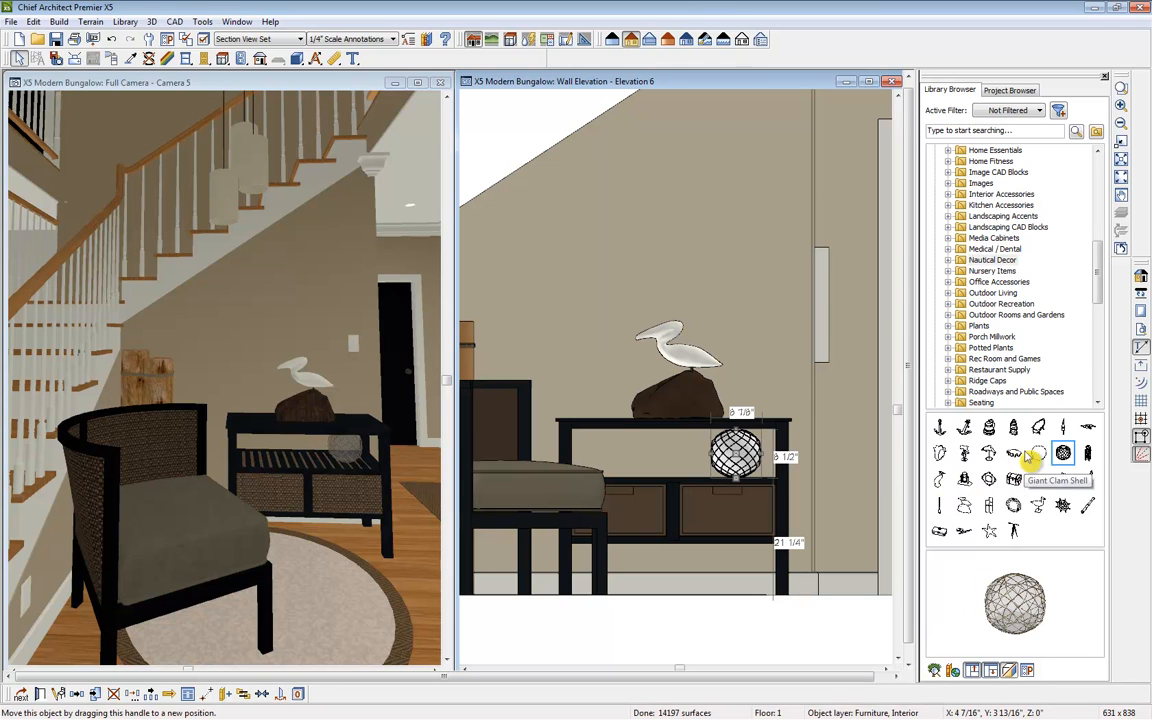
# Step: Place the Conch Shell on the buffet top, move it down onto the shelf beside the netted ball, and close the elevation
pyautogui.click(938, 455)
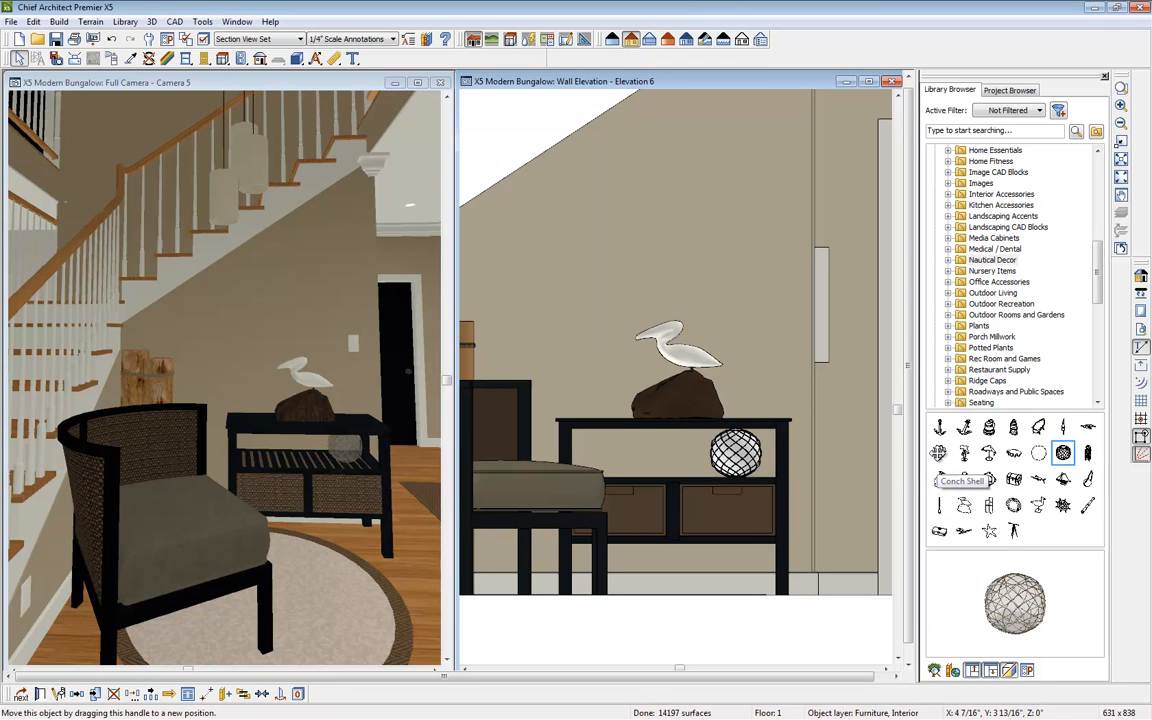
pyautogui.click(939, 456)
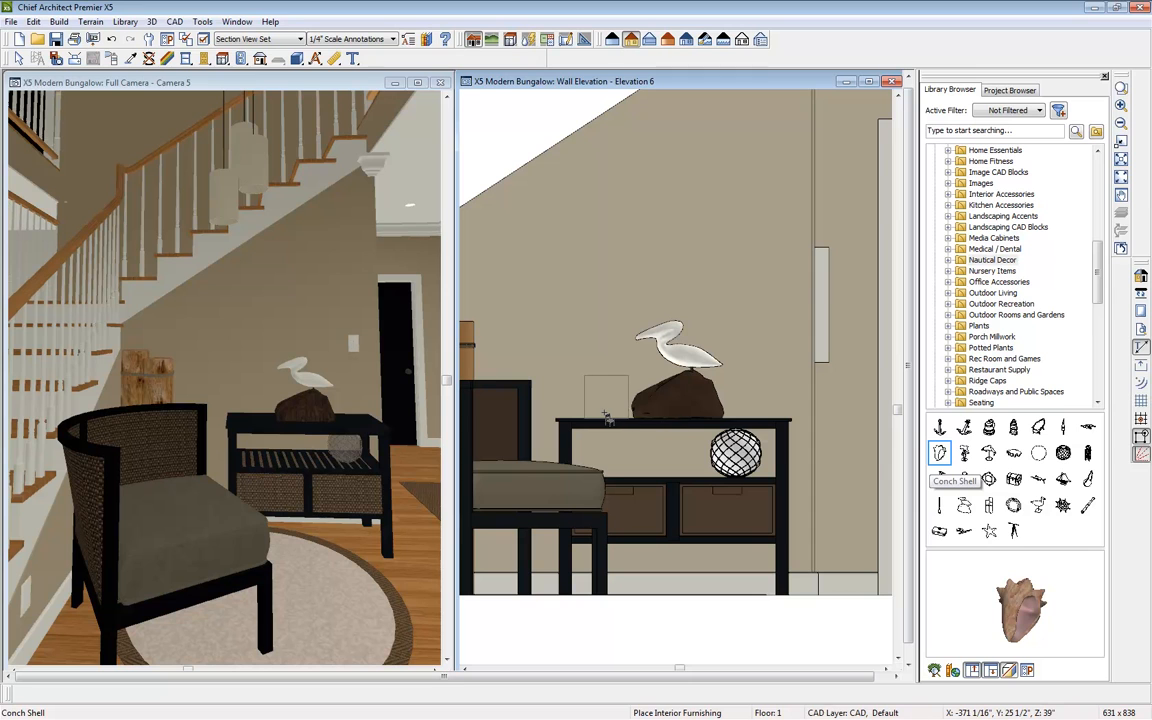
pyautogui.click(601, 416)
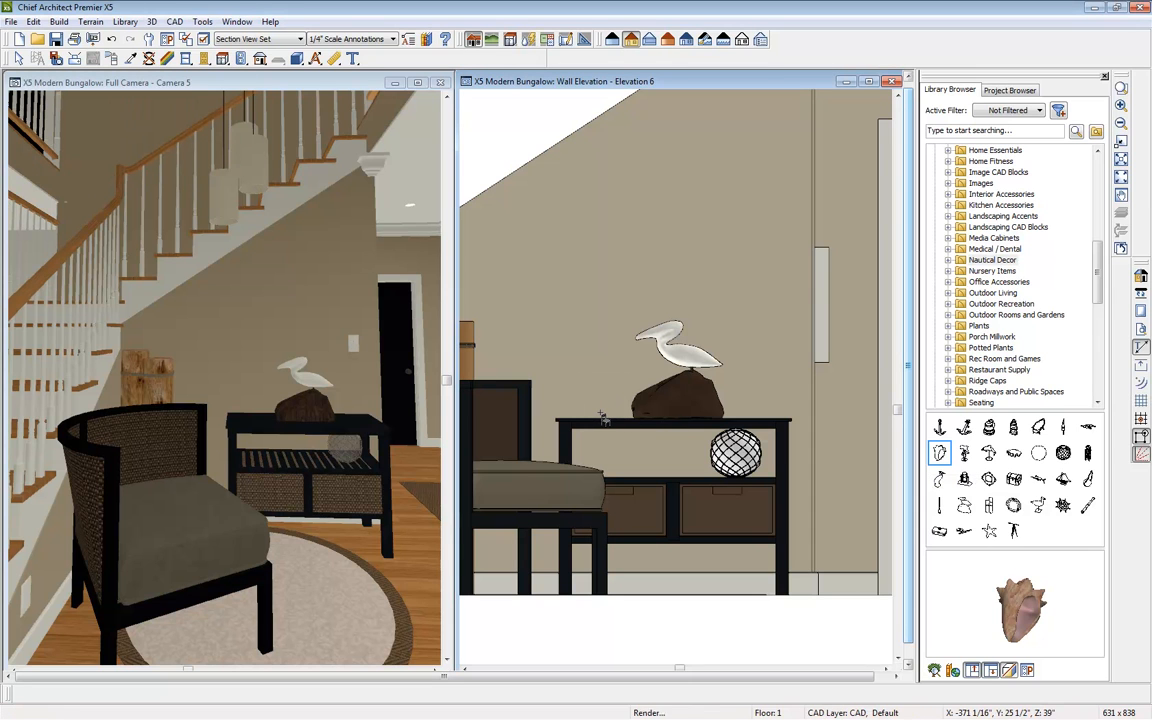
pyautogui.click(606, 404)
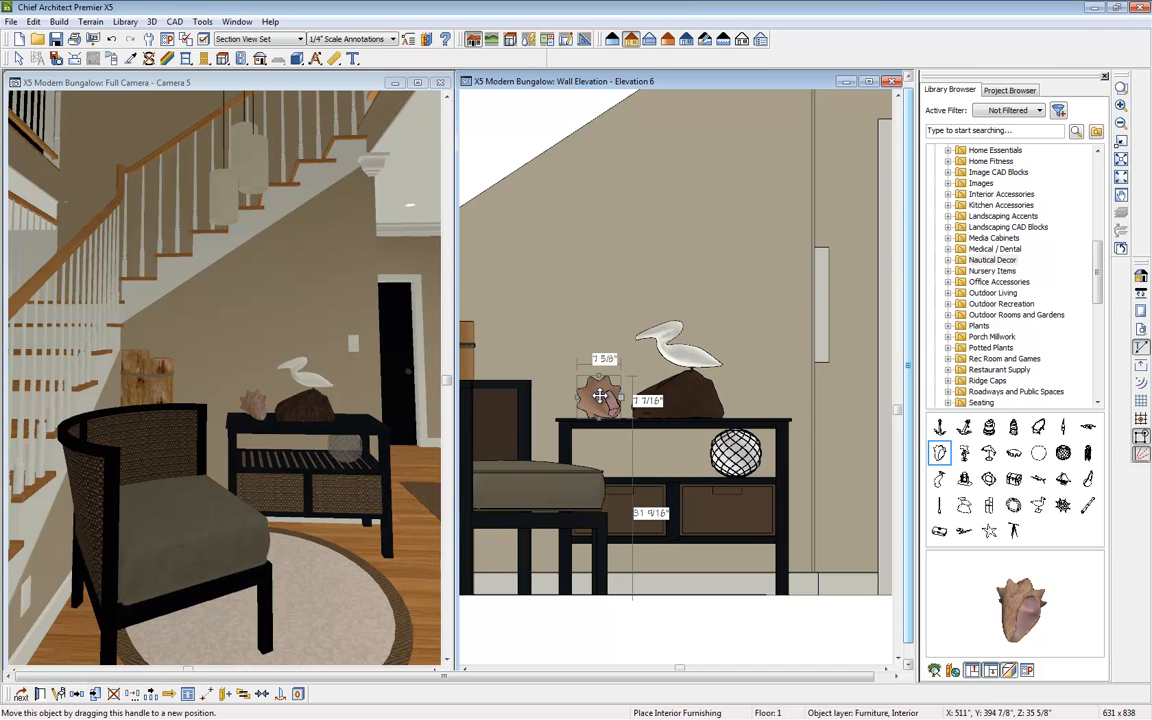
pyautogui.moveTo(599, 396); pyautogui.dragTo(633, 456)
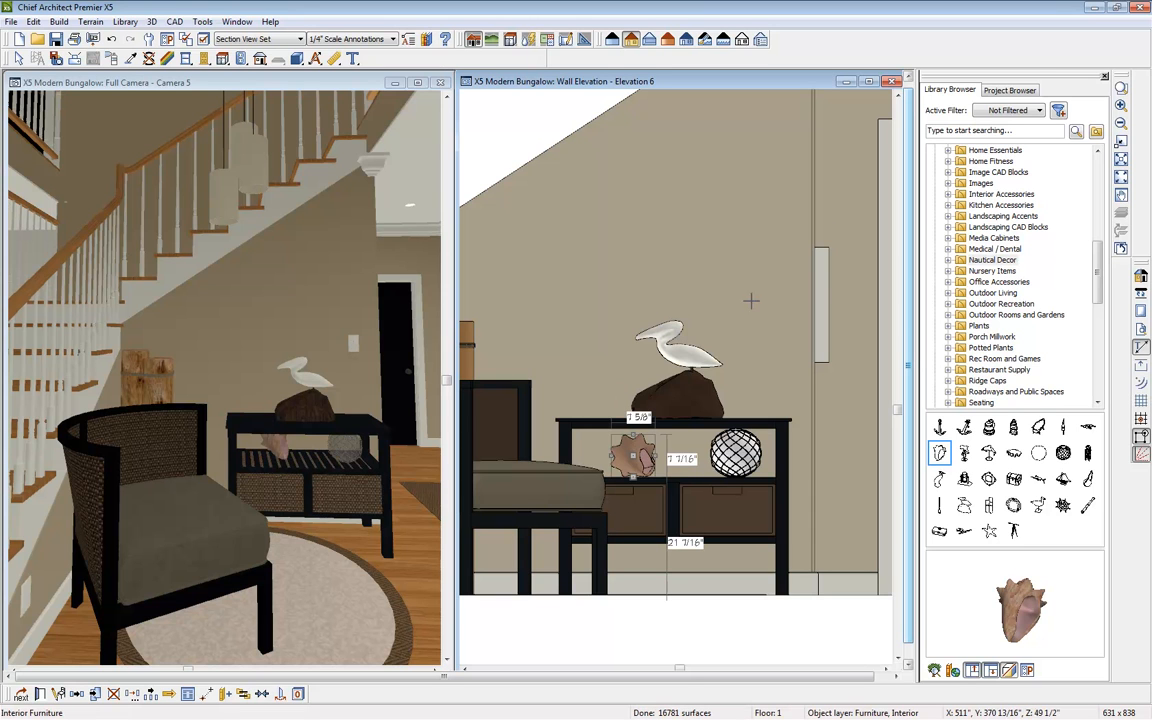
pyautogui.click(893, 82)
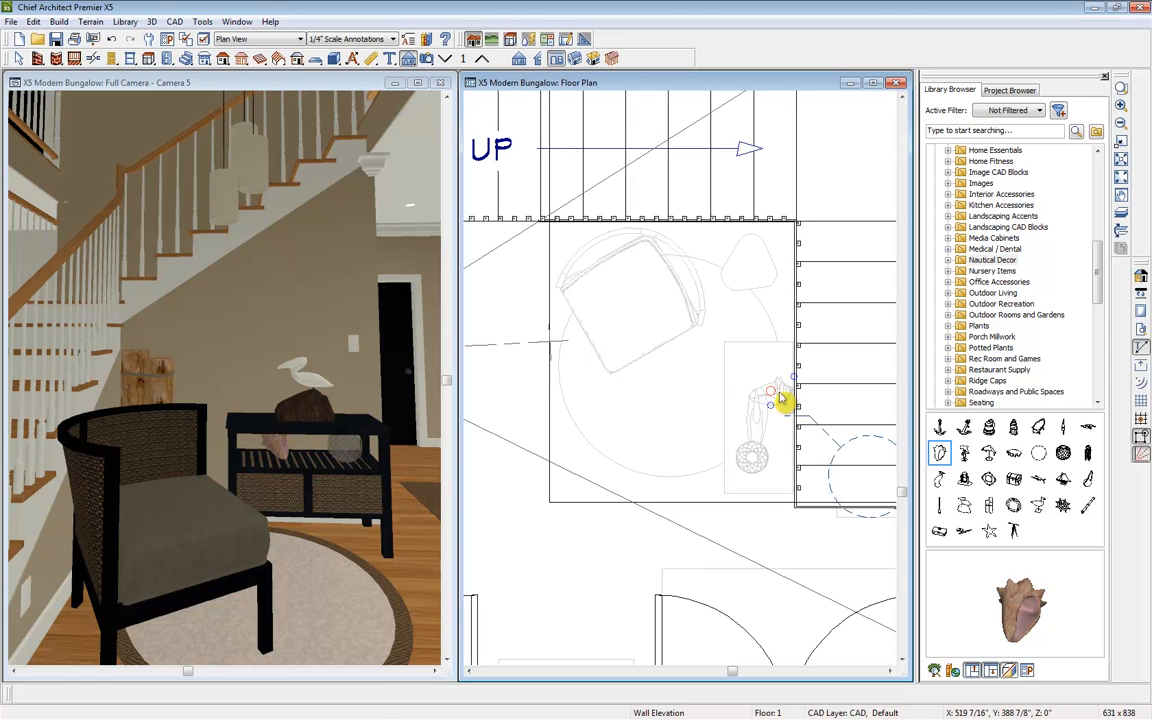
# Step: Rotate the conch shell 90° in the floor plan and move it away from the wall toward the buffet's middle
pyautogui.click(785, 394)
pyautogui.moveTo(727, 359); pyautogui.dragTo(768, 345)
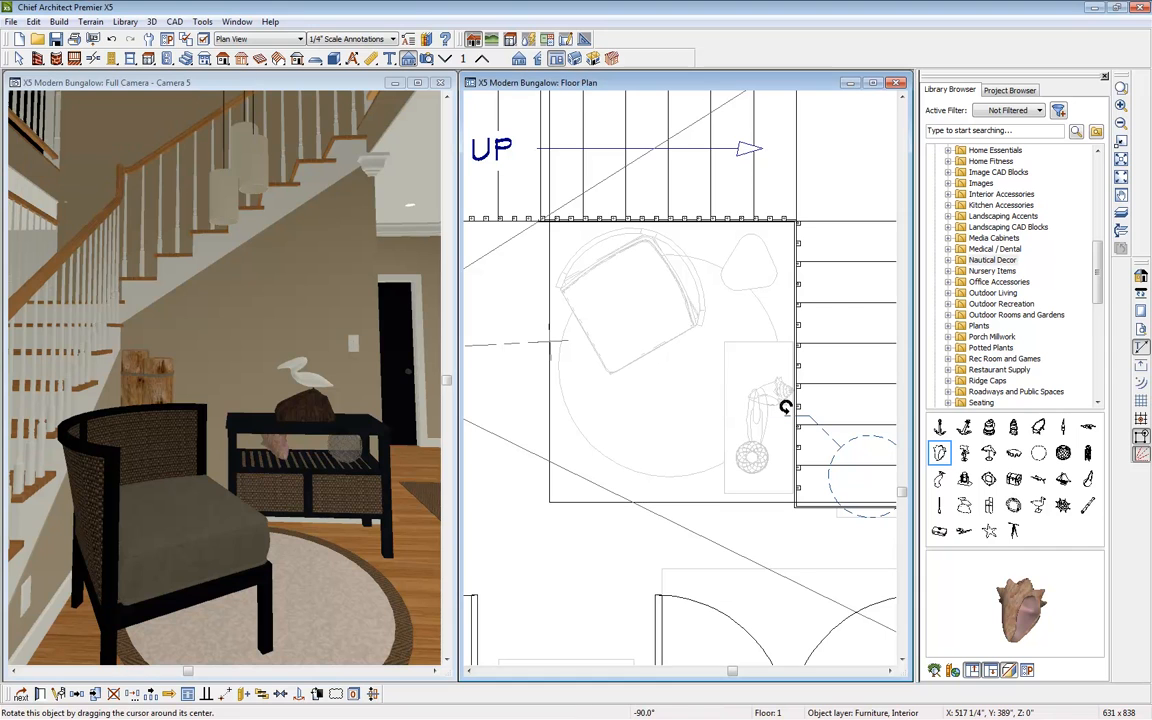
pyautogui.moveTo(770, 390)
pyautogui.mouseDown()
pyautogui.moveTo(753, 379)
pyautogui.moveTo(759, 396)
pyautogui.mouseUp()
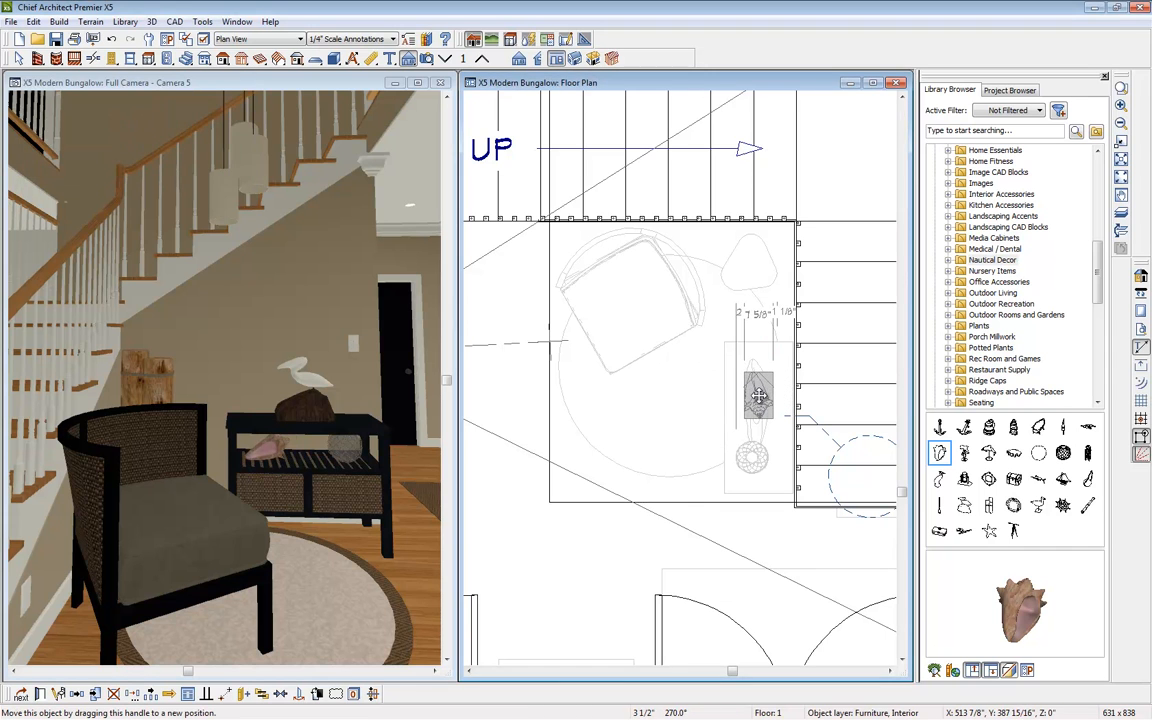
# Step: Move the netted ball in the floor plan toward the middle of the buffet's depth, in line with the conch shell
pyautogui.click(757, 462)
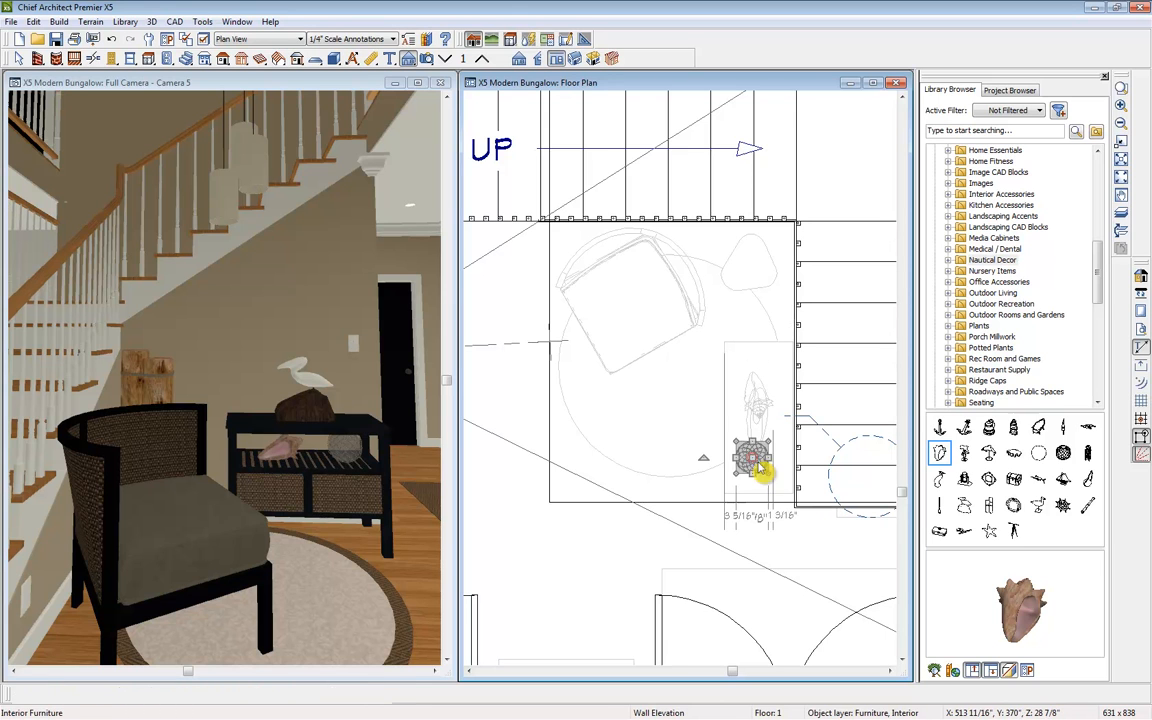
pyautogui.moveTo(752, 458); pyautogui.dragTo(758, 451)
pyautogui.click(758, 451)
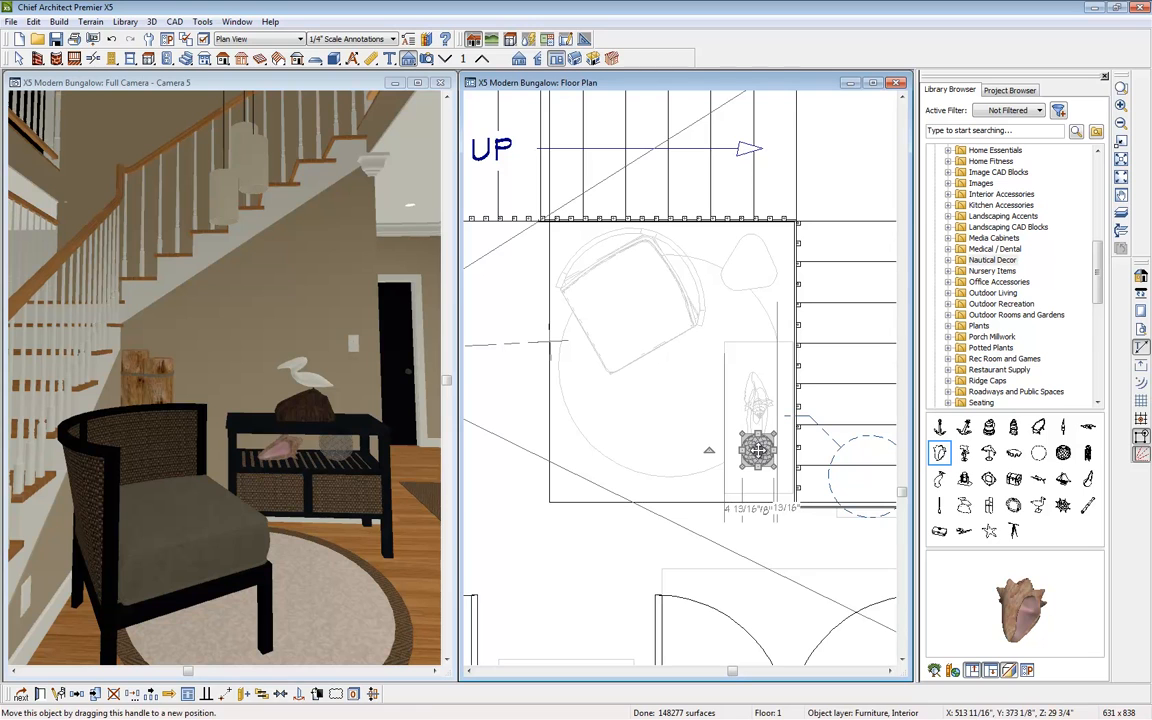
# Step: Place the Porthole Mirror on the wall behind the buffet and set its height and width to 24"
pyautogui.click(1014, 506)
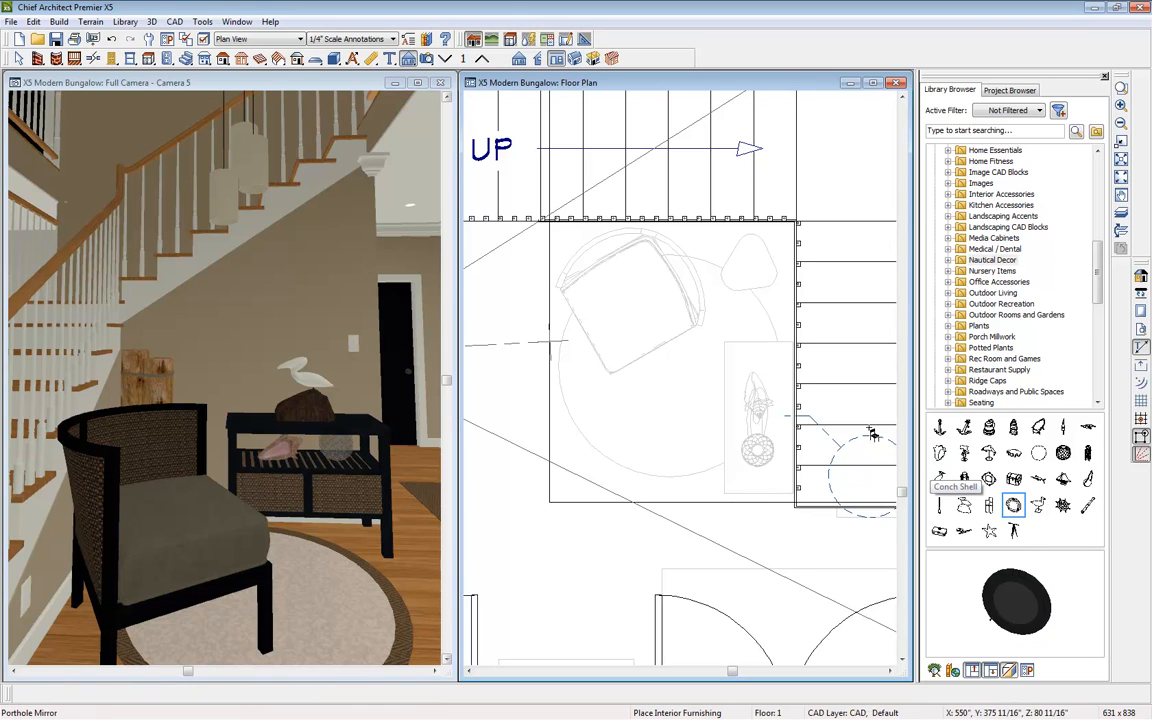
pyautogui.click(794, 345)
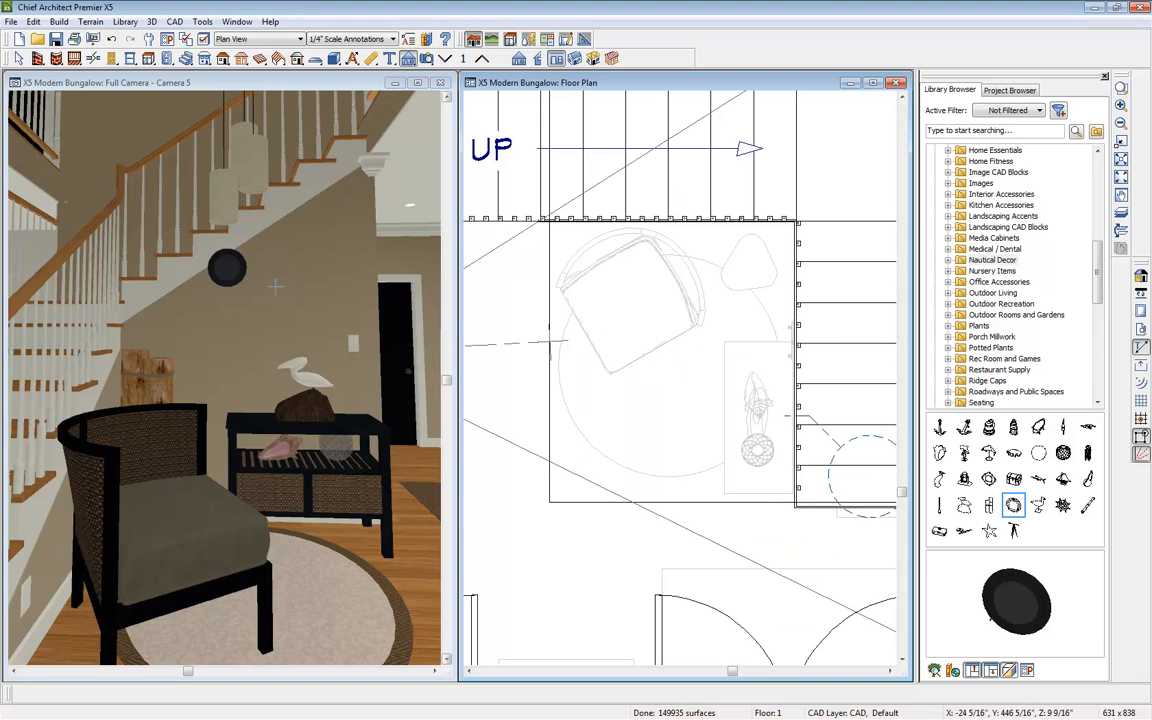
pyautogui.click(228, 268)
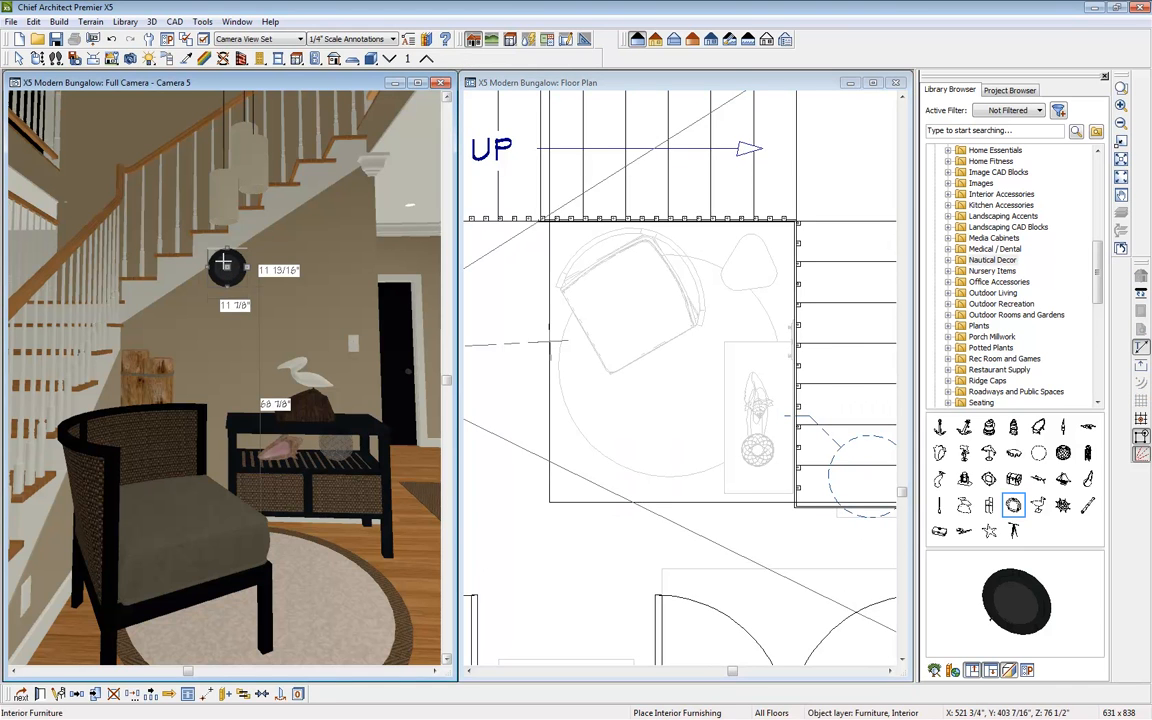
pyautogui.click(42, 695)
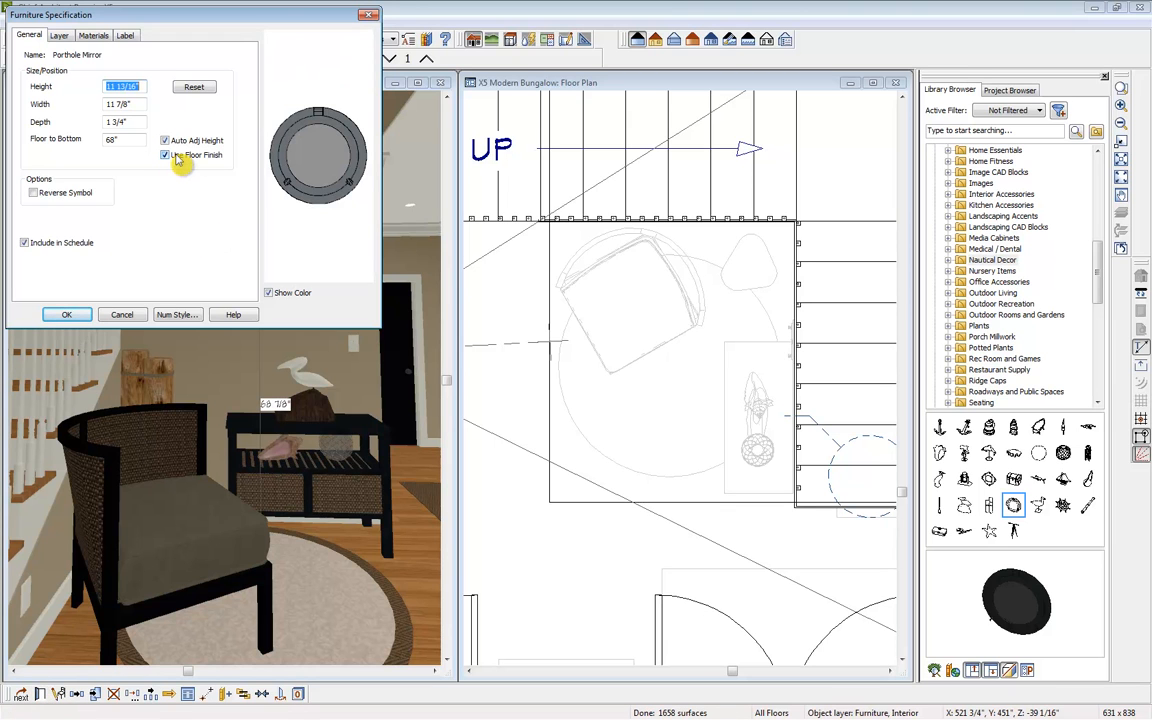
pyautogui.write('24')
pyautogui.press('Tab')
pyautogui.write('24')
pyautogui.press('Tab')
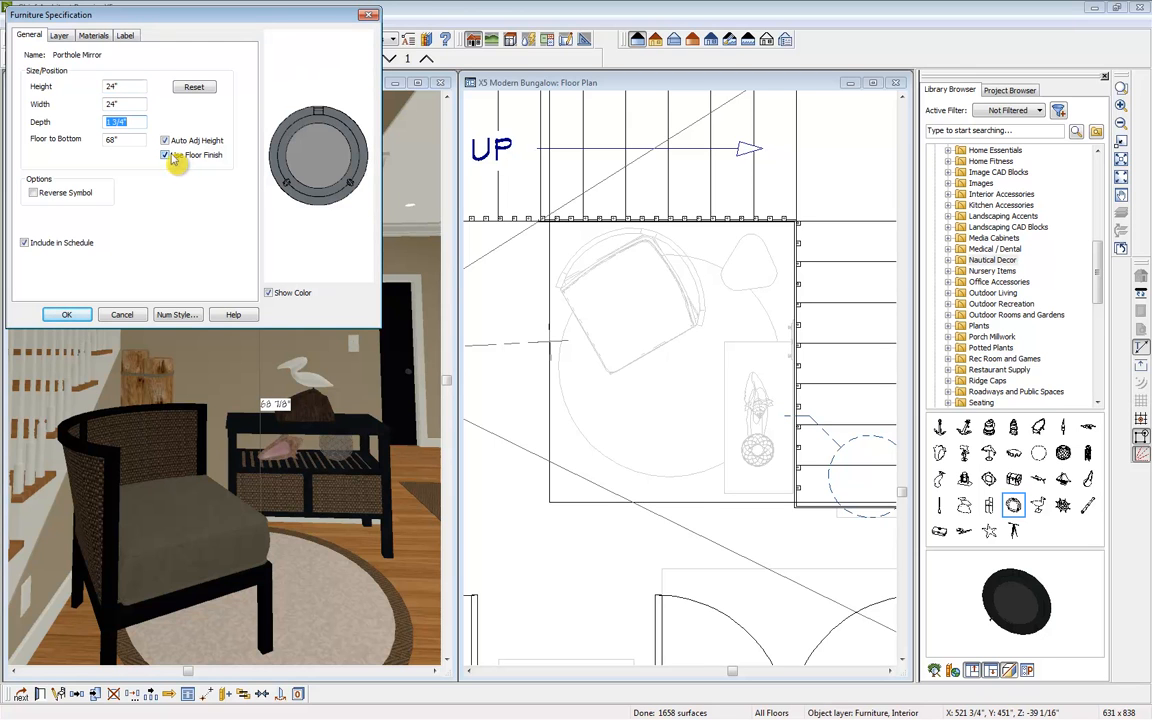
pyautogui.click(112, 139)
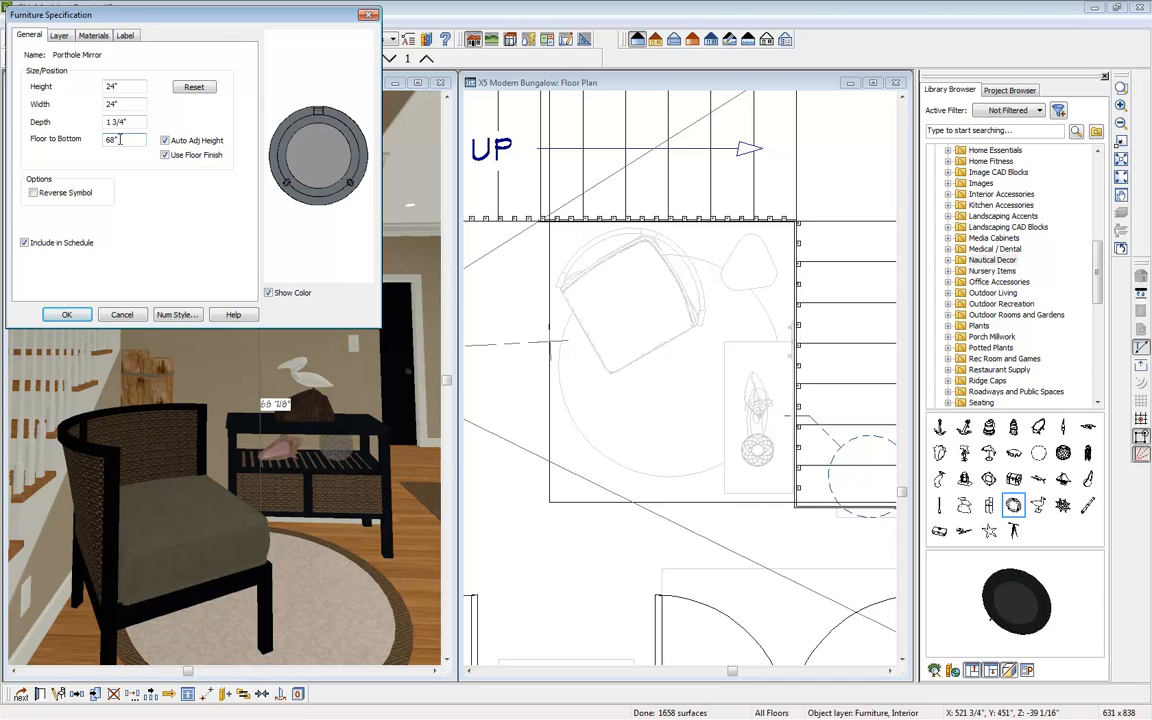
pyautogui.click(72, 314)
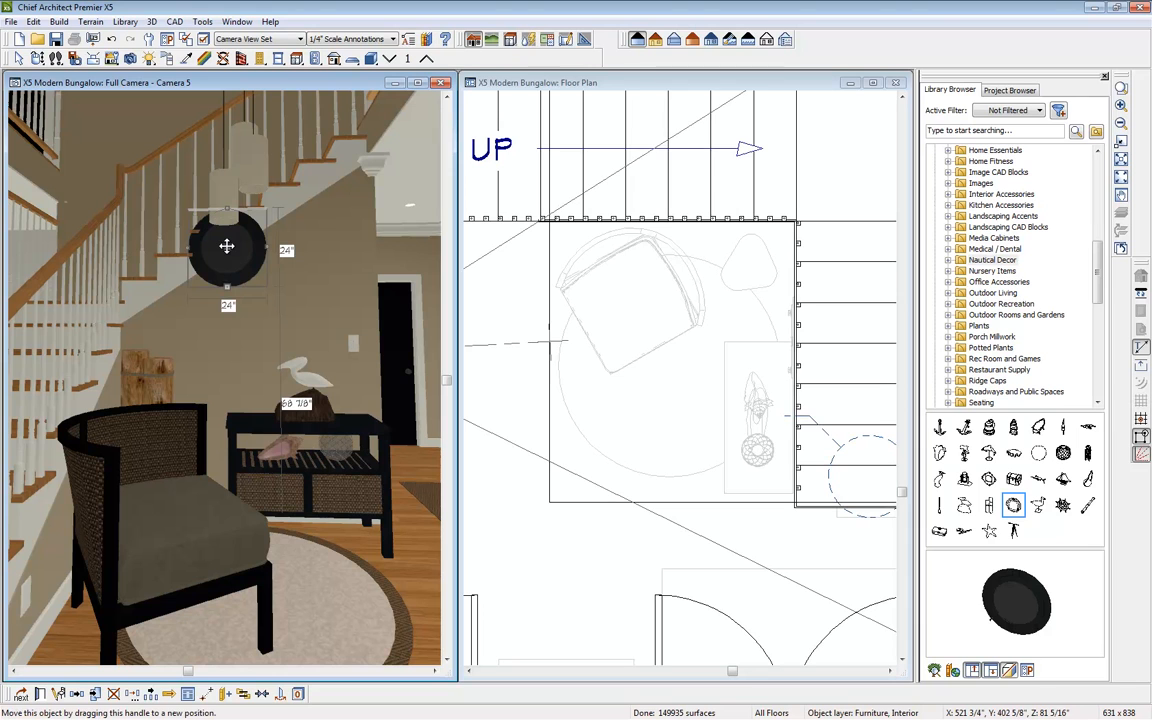
# Step: Move the porthole mirror down above the buffet, enlarge it to about 29" wide and 28 9/16" high, and recentre it above the bird
pyautogui.moveTo(227, 246)
pyautogui.mouseDown()
pyautogui.moveTo(250, 285)
pyautogui.moveTo(293, 311)
pyautogui.moveTo(283, 321)
pyautogui.mouseUp()
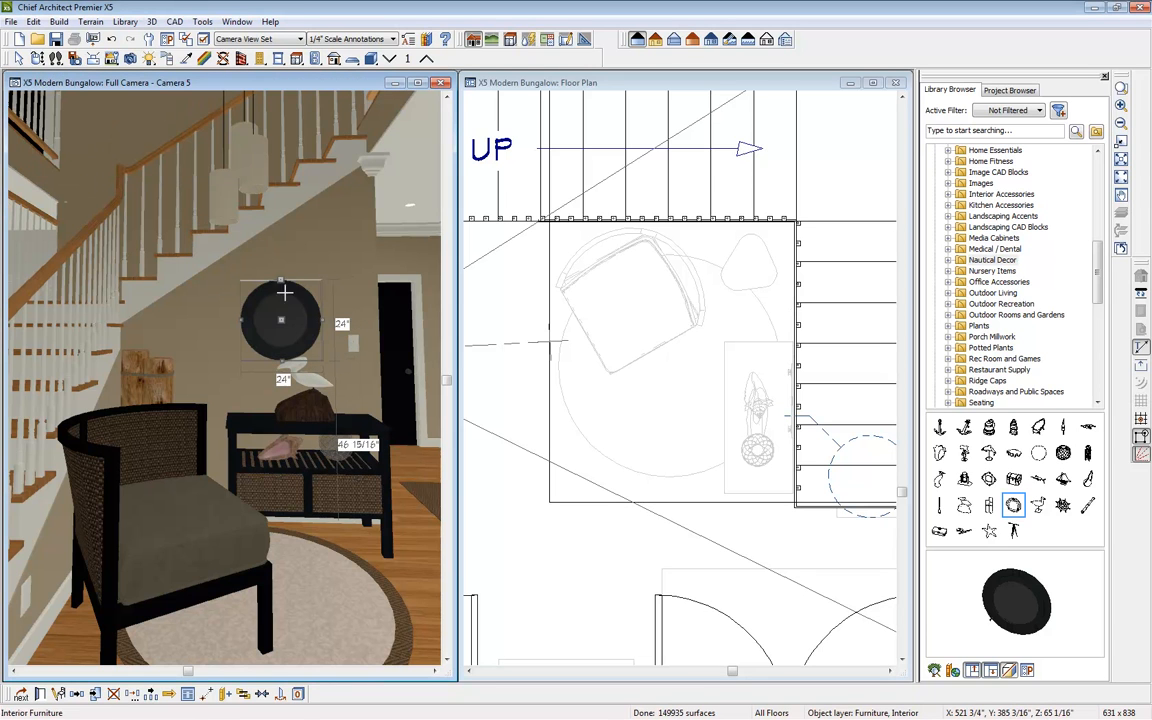
pyautogui.moveTo(281, 272); pyautogui.dragTo(281, 258)
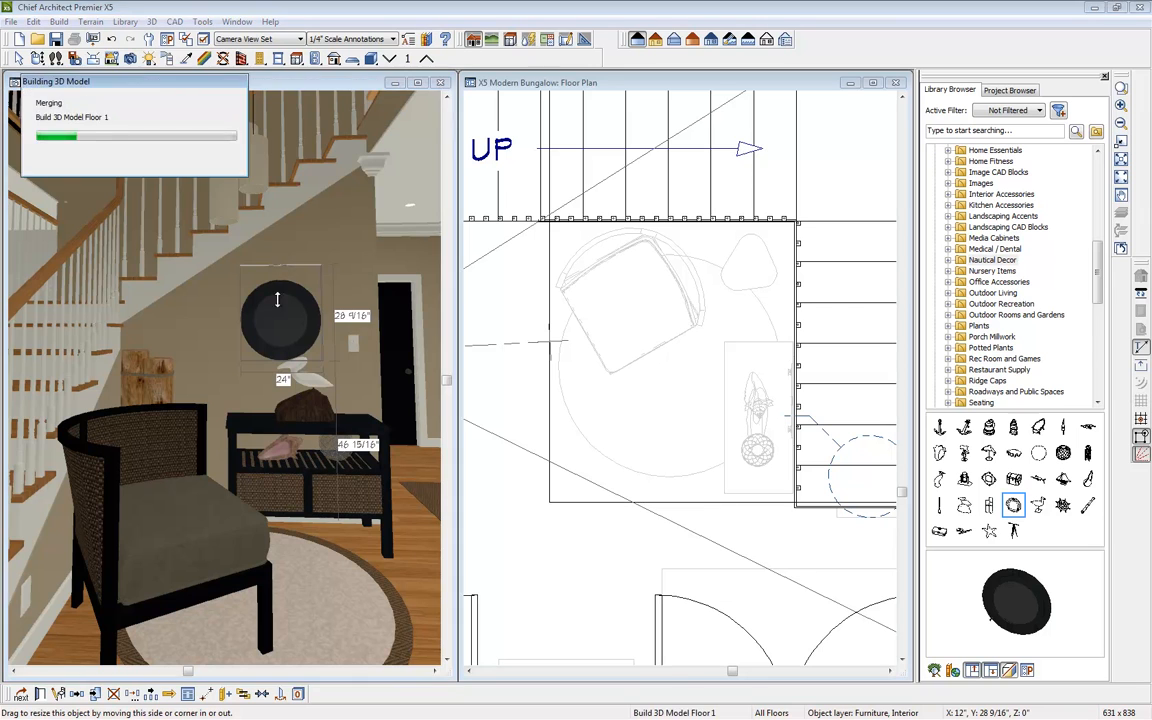
pyautogui.moveTo(240, 322)
pyautogui.mouseDown()
pyautogui.moveTo(216, 292)
pyautogui.moveTo(222, 313)
pyautogui.mouseUp()
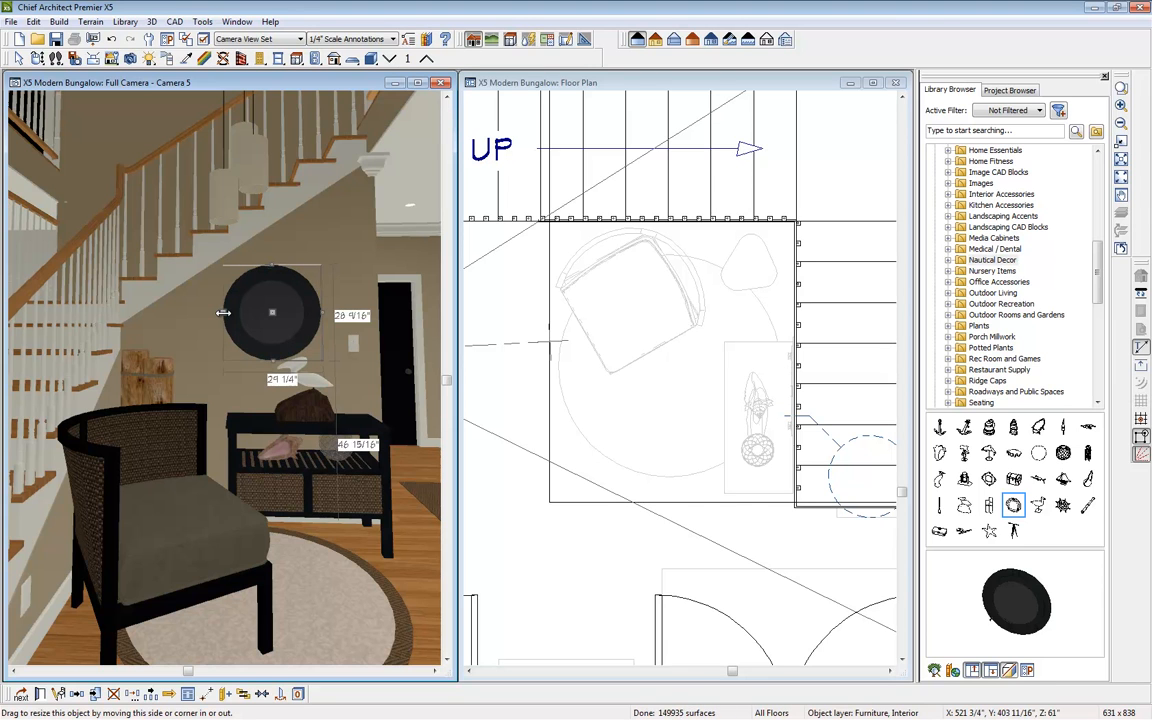
pyautogui.moveTo(272, 313); pyautogui.dragTo(284, 312)
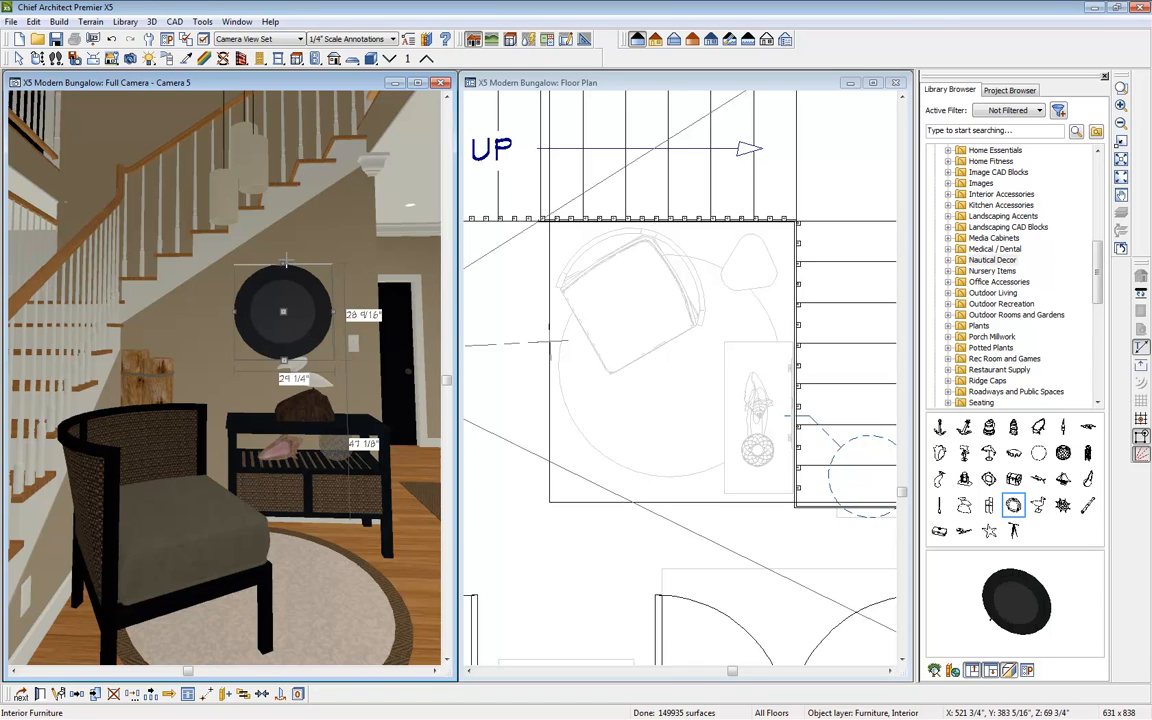
# Step: Copy the pendant light's ceramic material onto the porthole mirror's frame and maximize the camera view
pyautogui.click(190, 64)
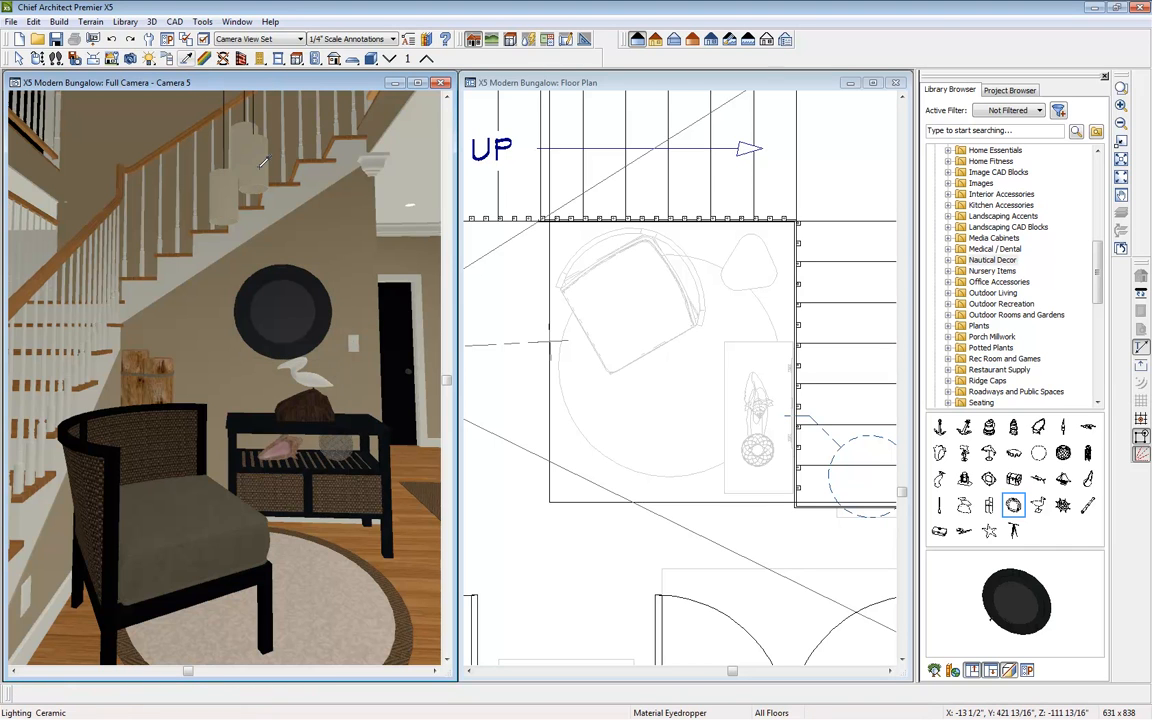
pyautogui.click(328, 298)
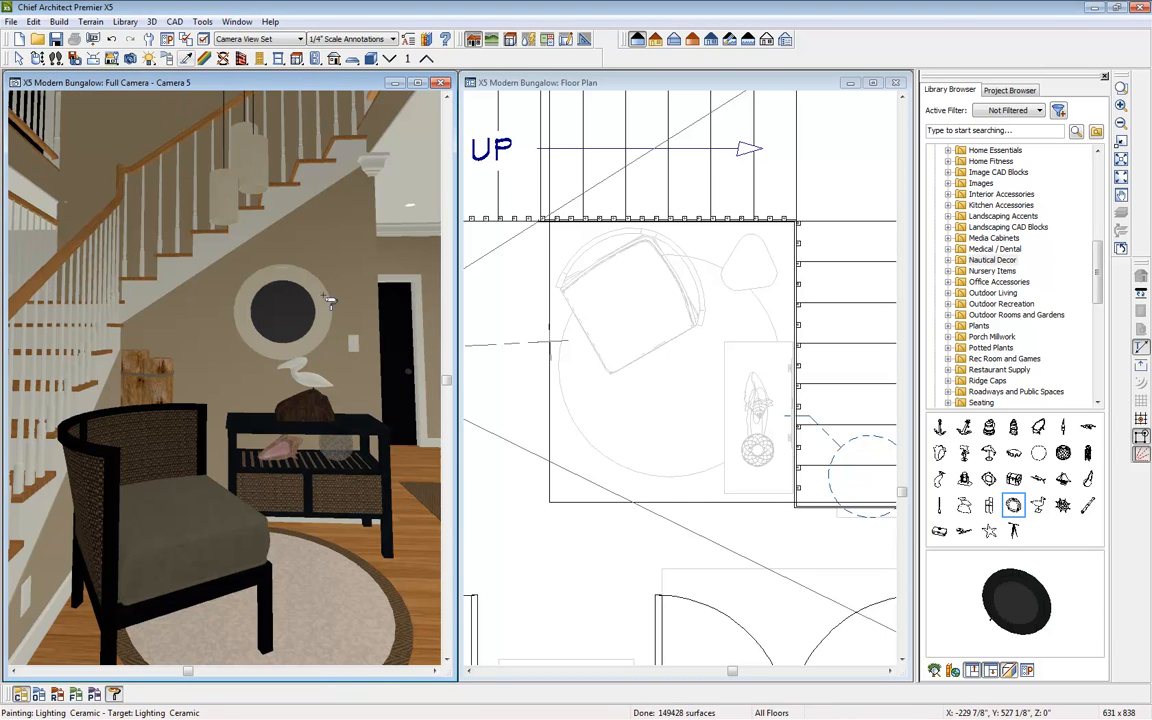
pyautogui.click(418, 82)
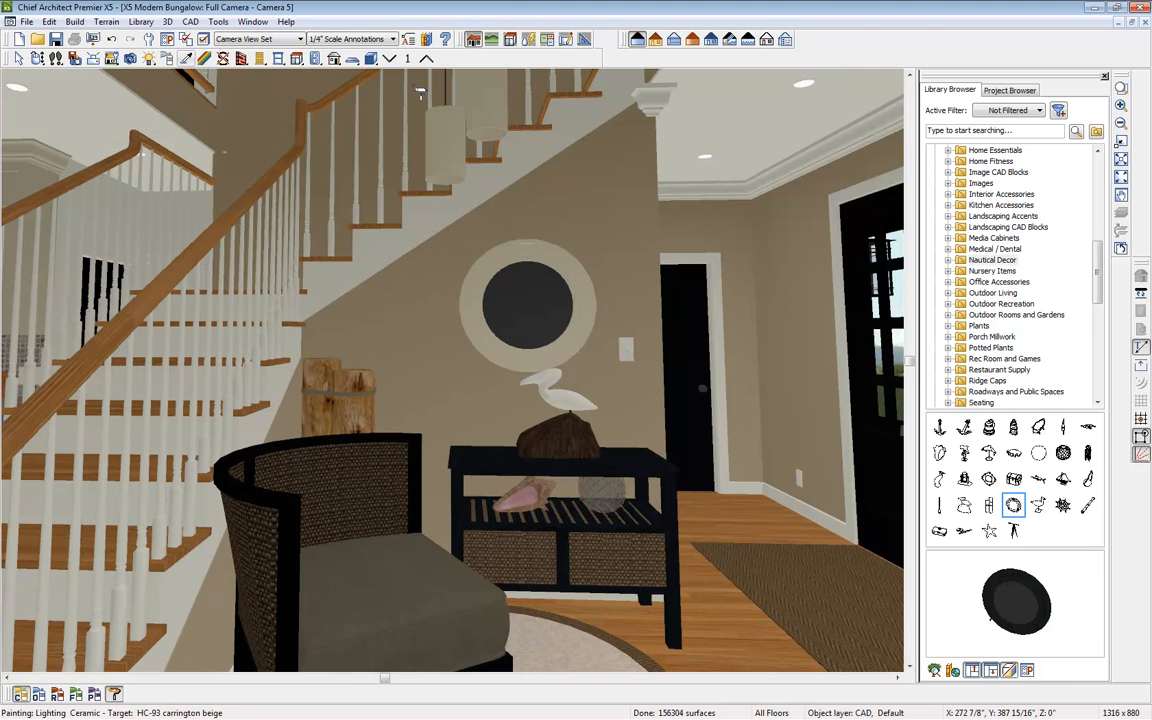